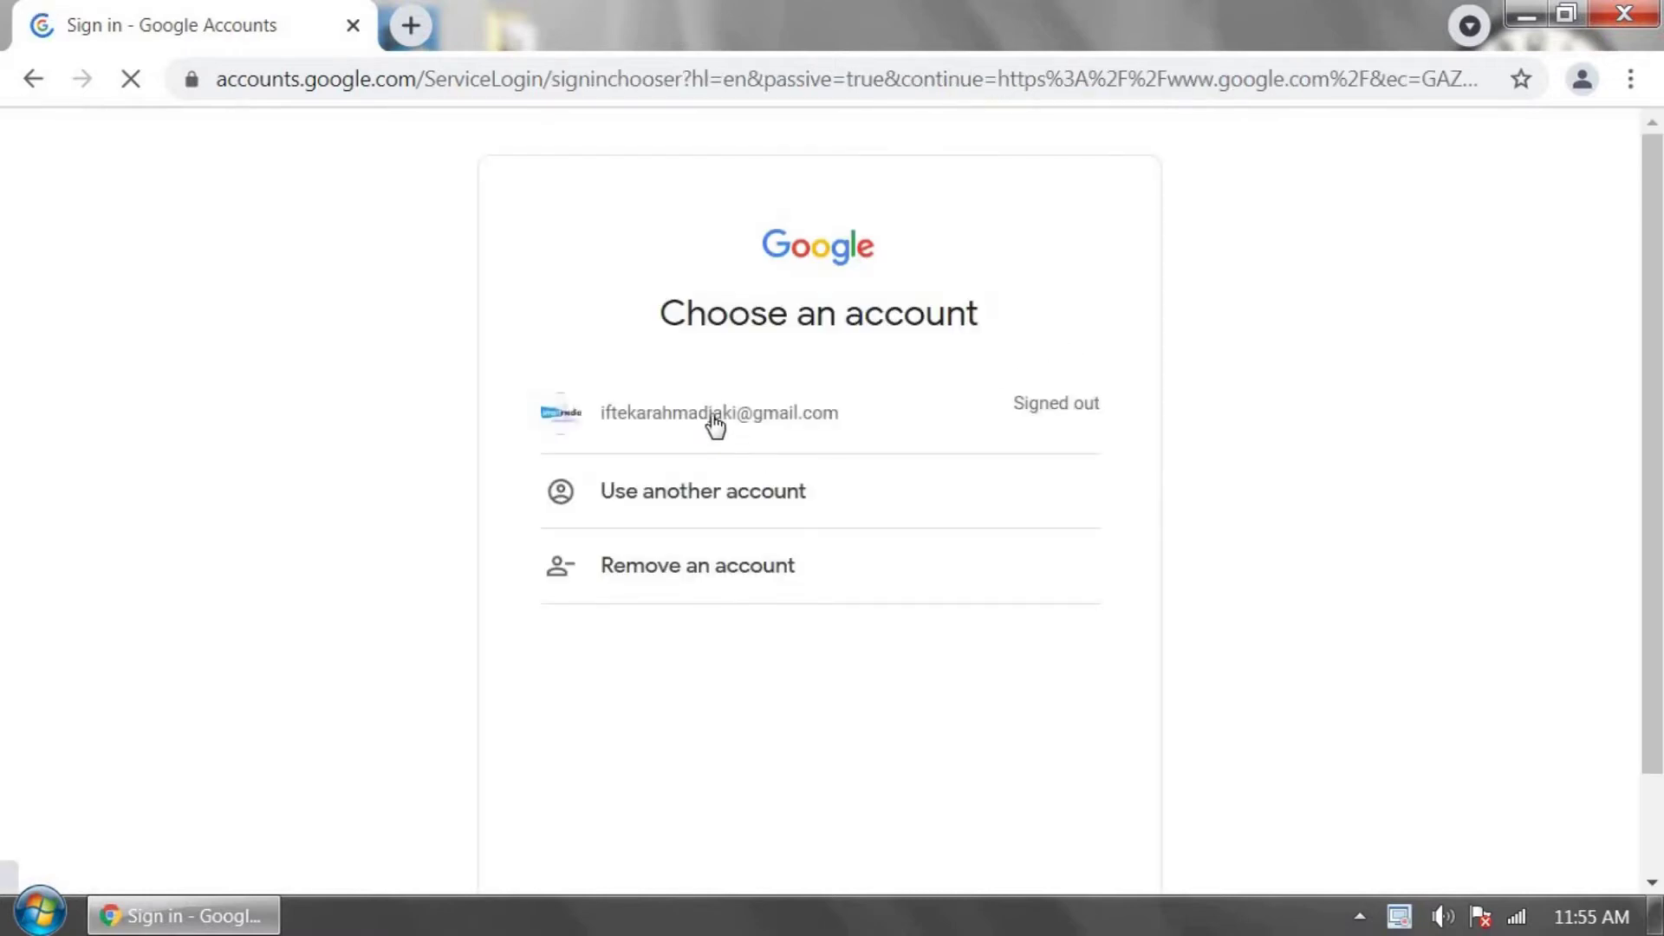
Sign in with the listed Google account and search Google for "tubebuddy chrome extension".
left_click(709, 425)
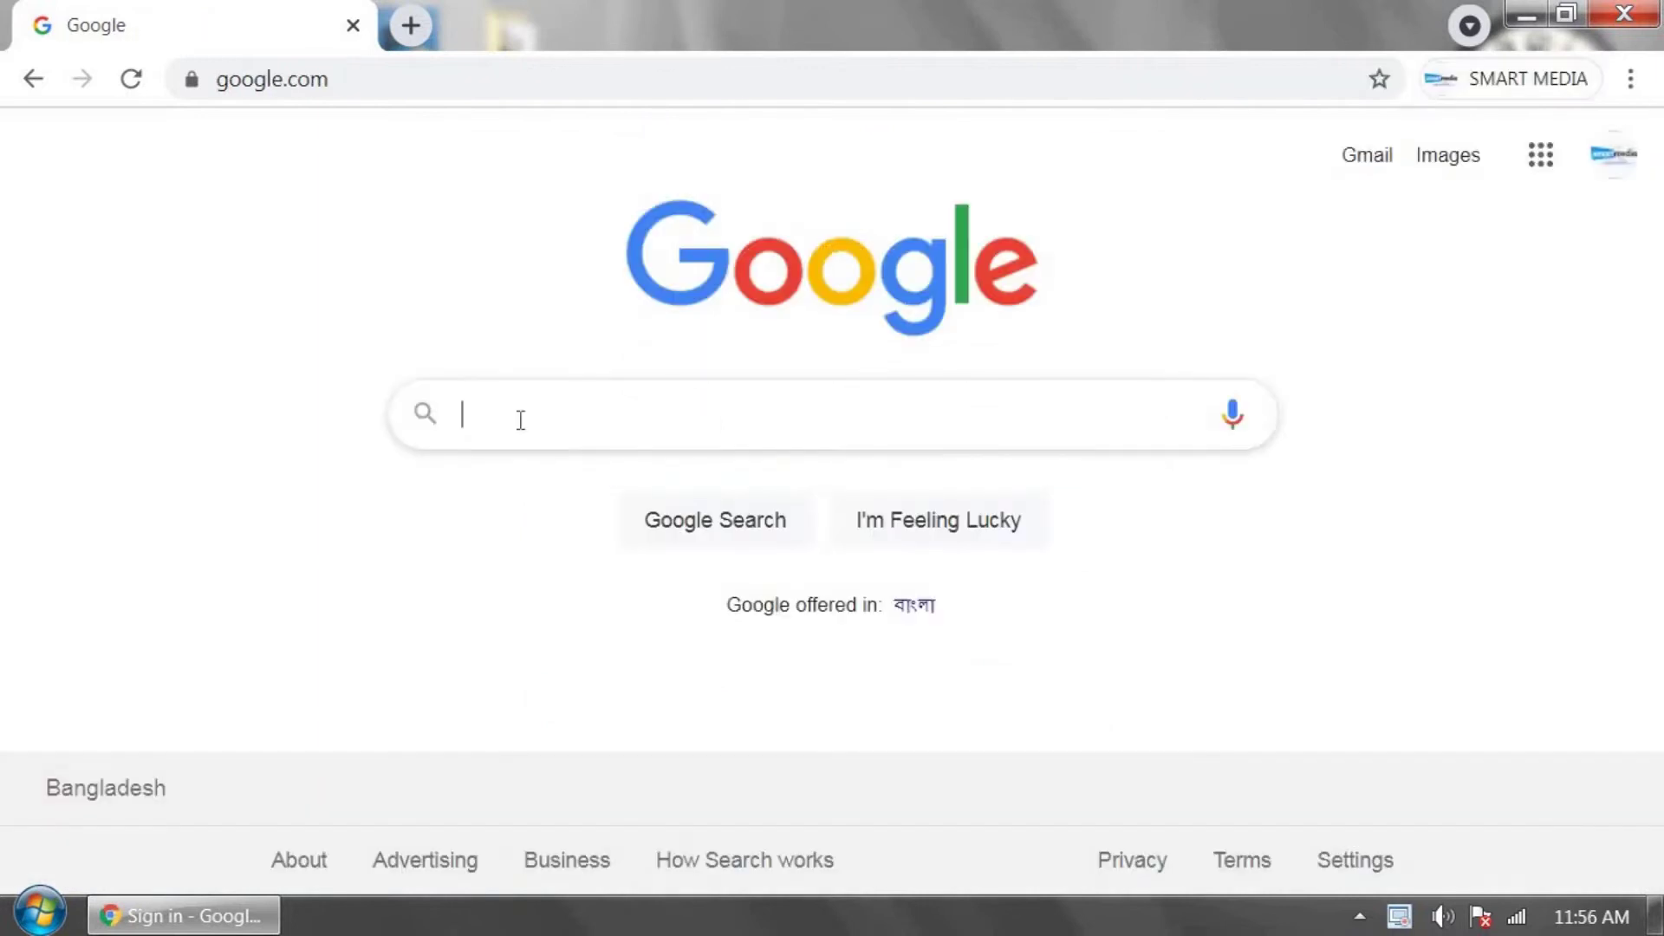
left_click(514, 421)
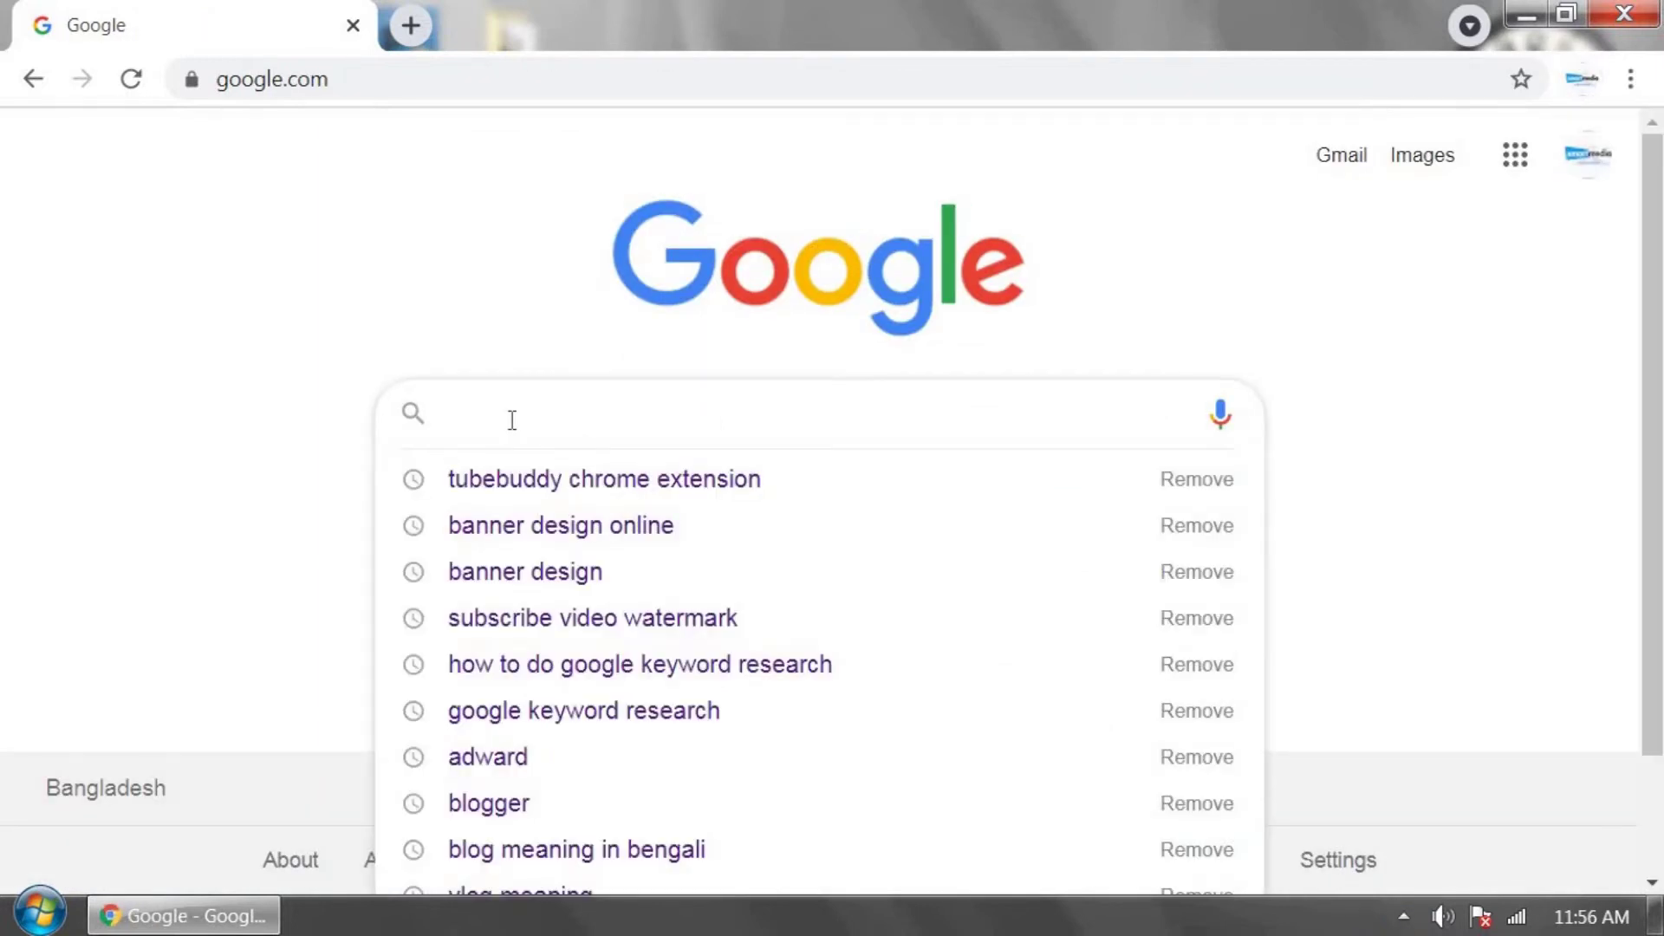
left_click(697, 484)
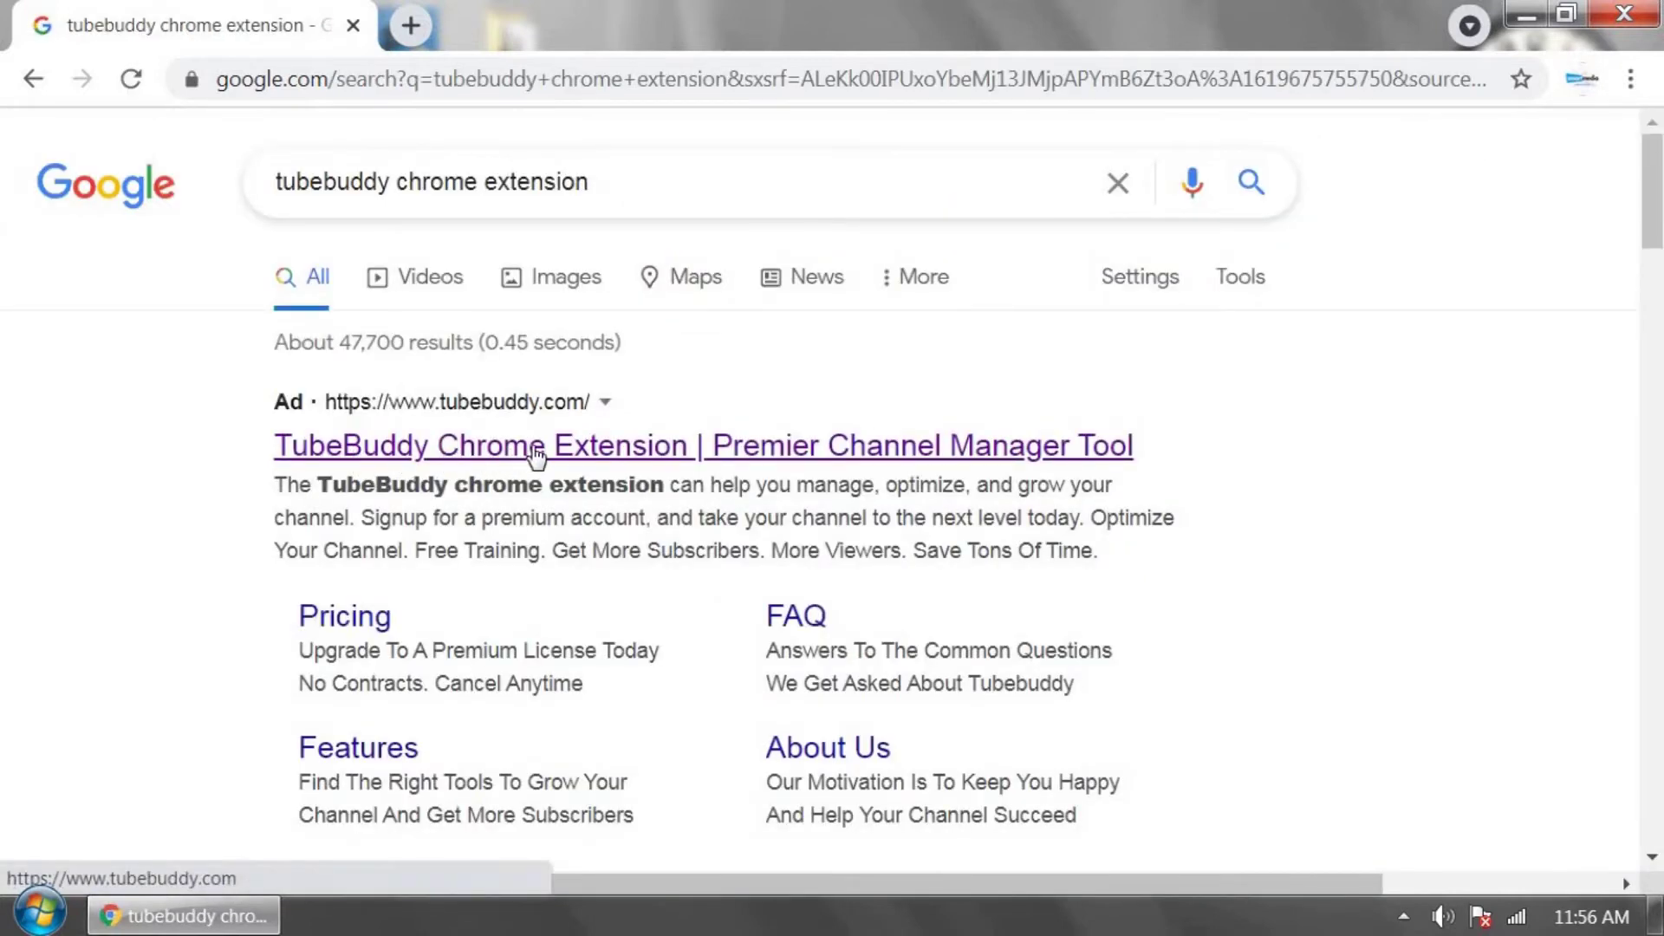
Open the TubeBuddy website from the search results and install its free TubeBuddy extension in Chrome.
left_click(532, 452)
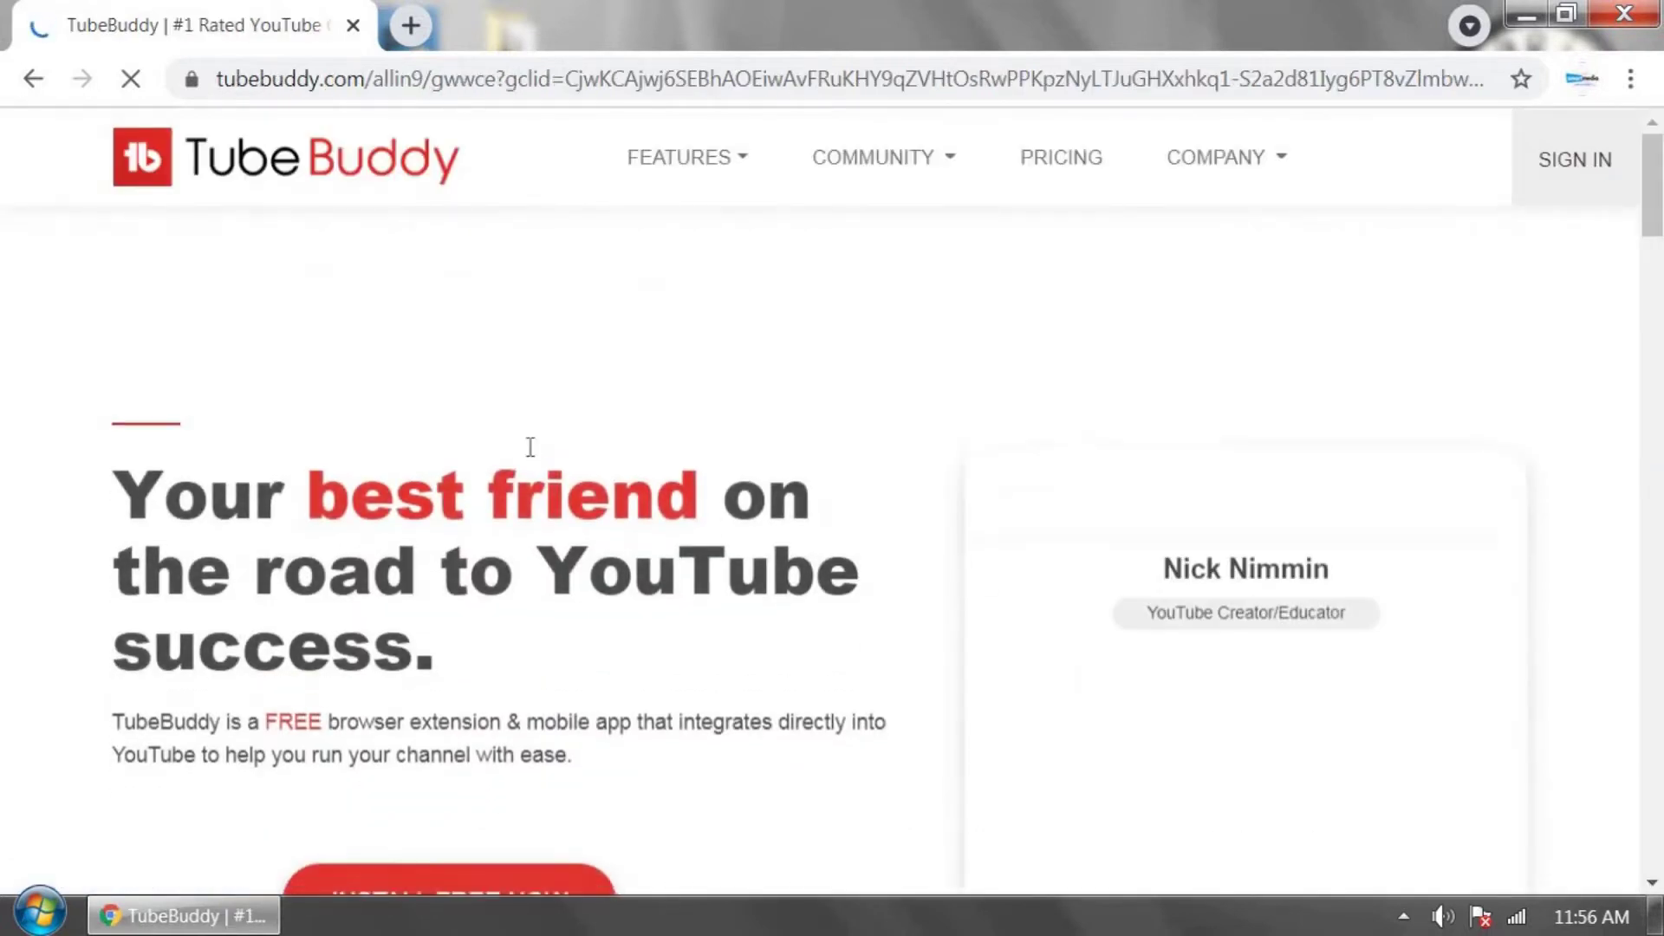
scroll(630, 477, "down", 5)
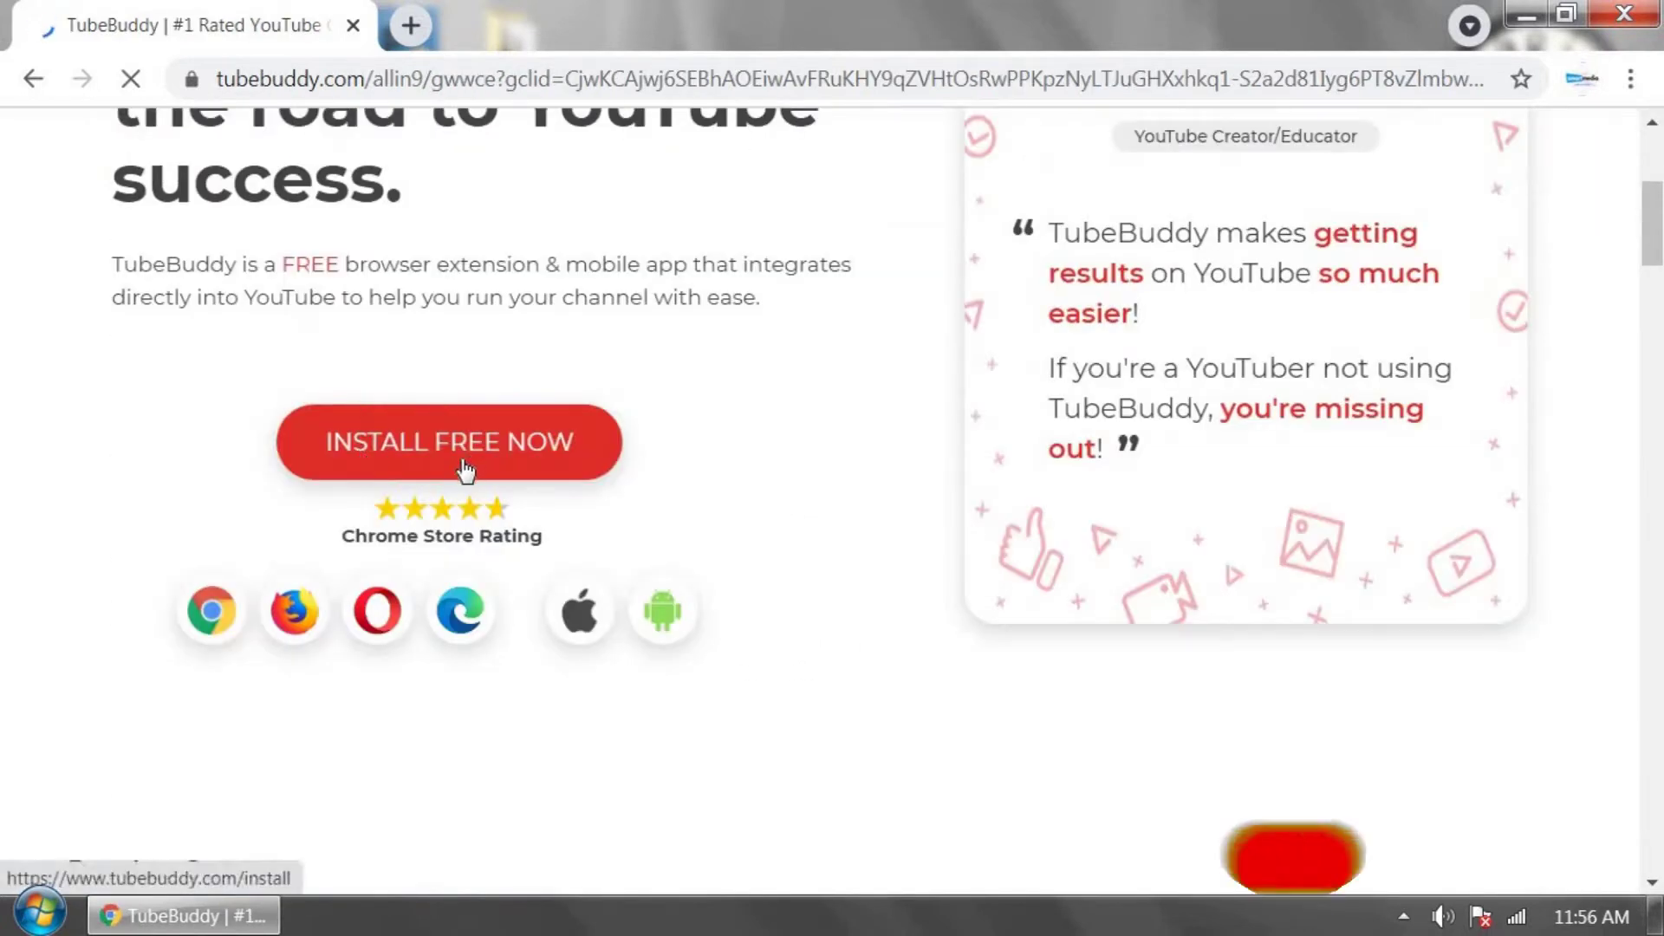
left_click(508, 451)
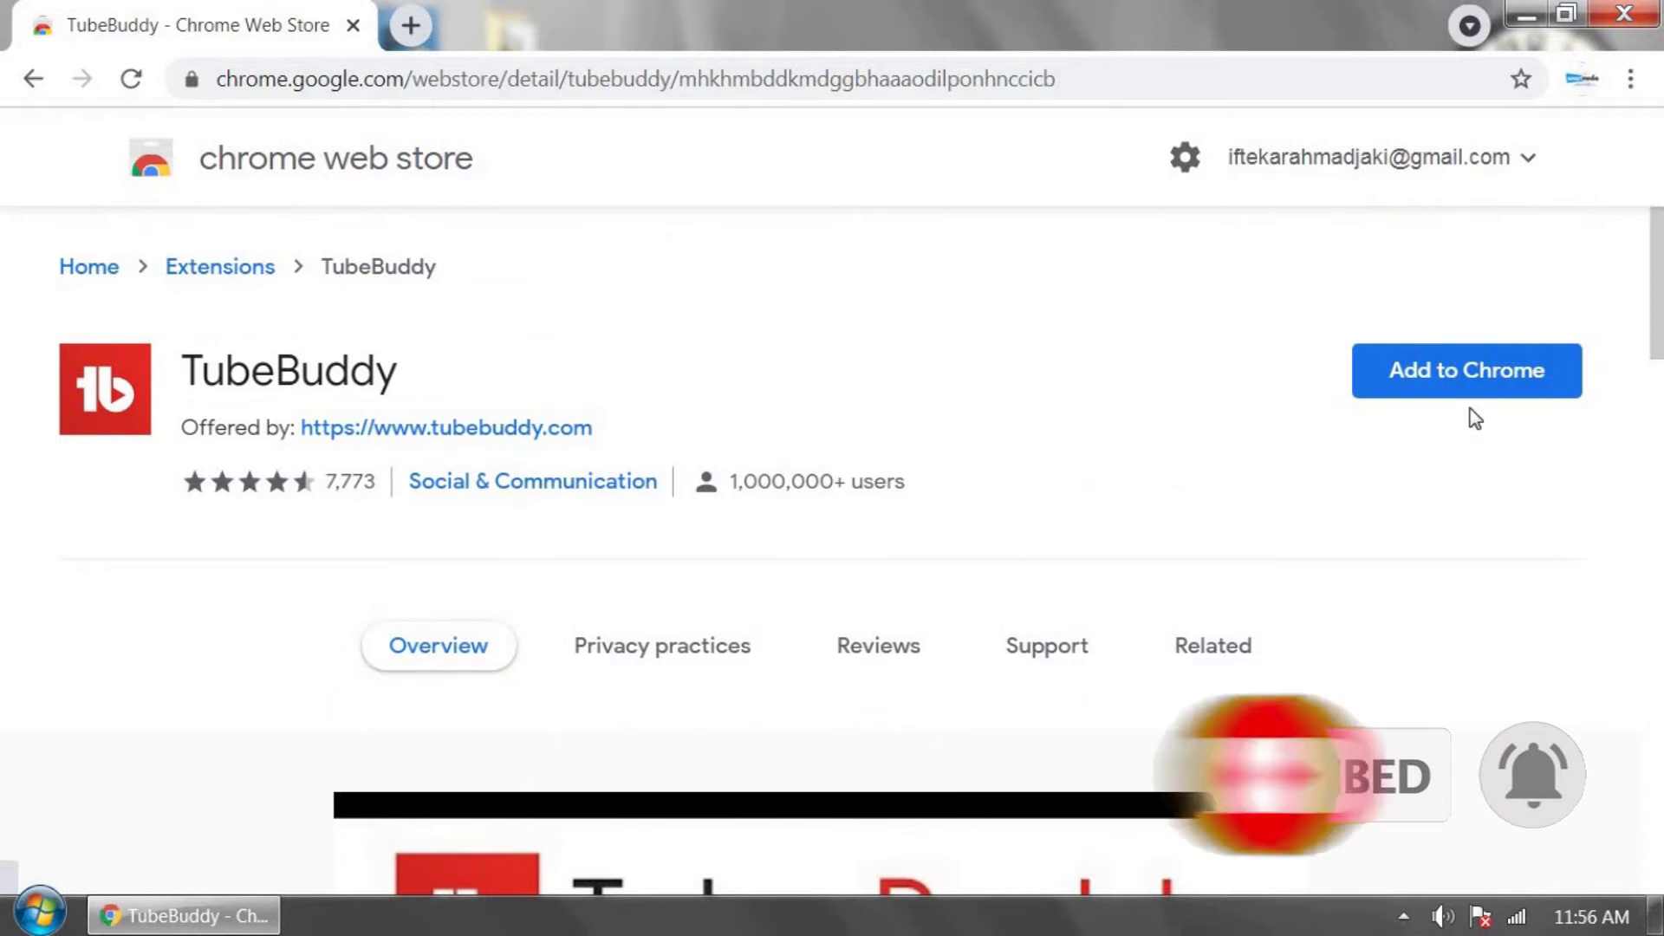
left_click(1467, 373)
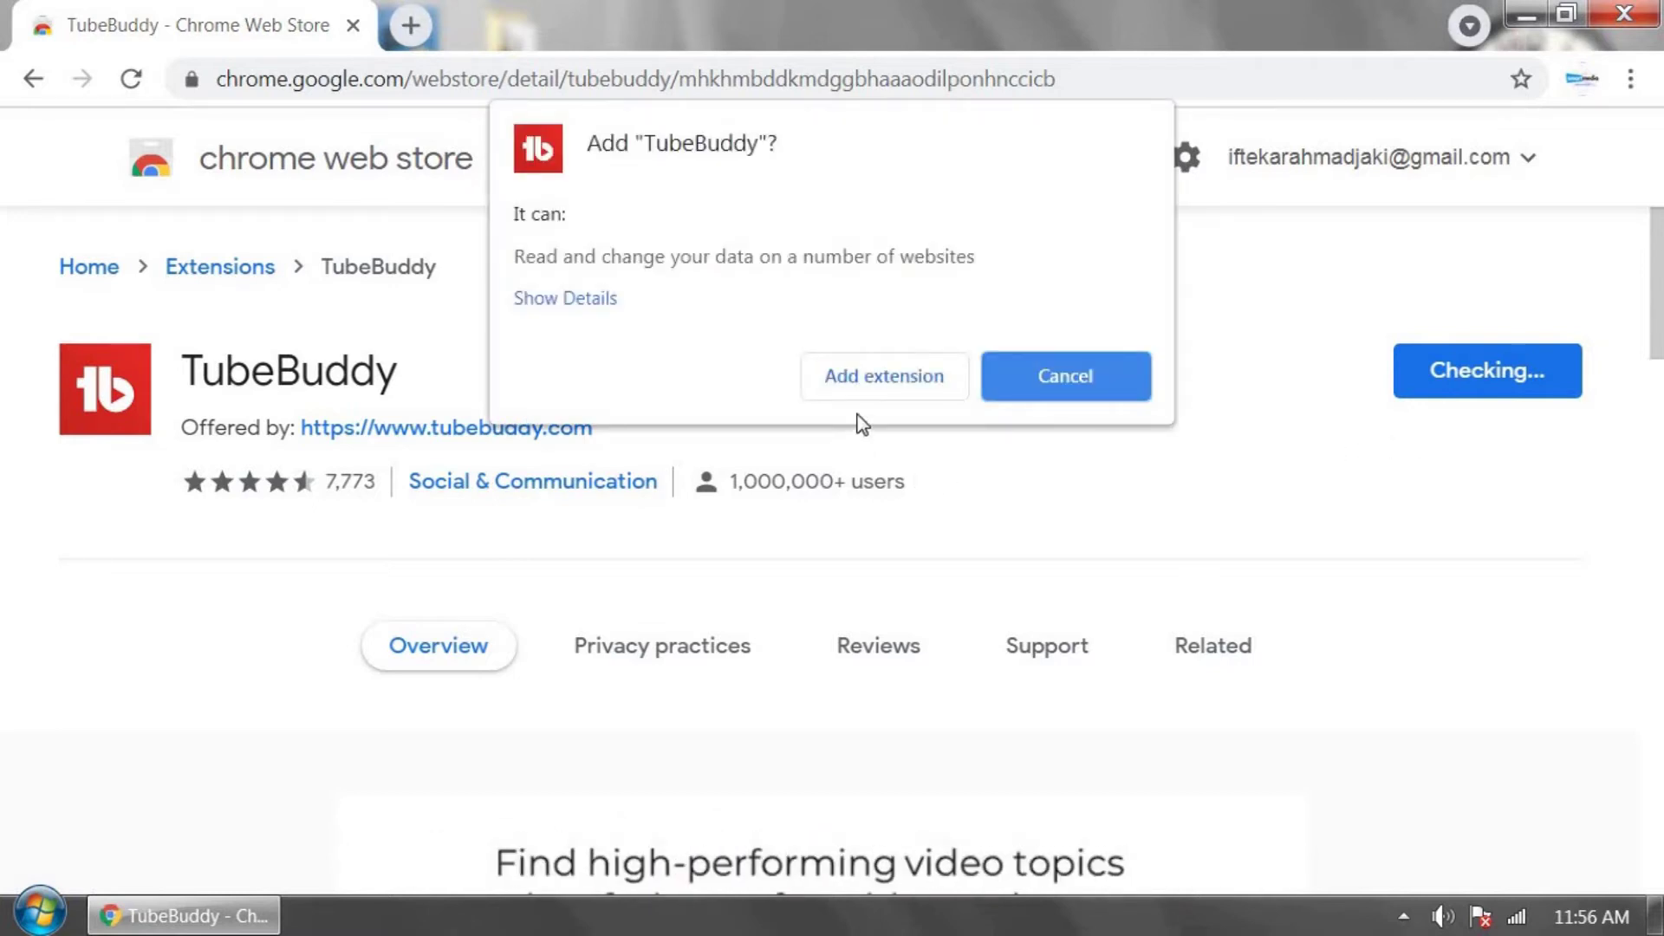
left_click(880, 379)
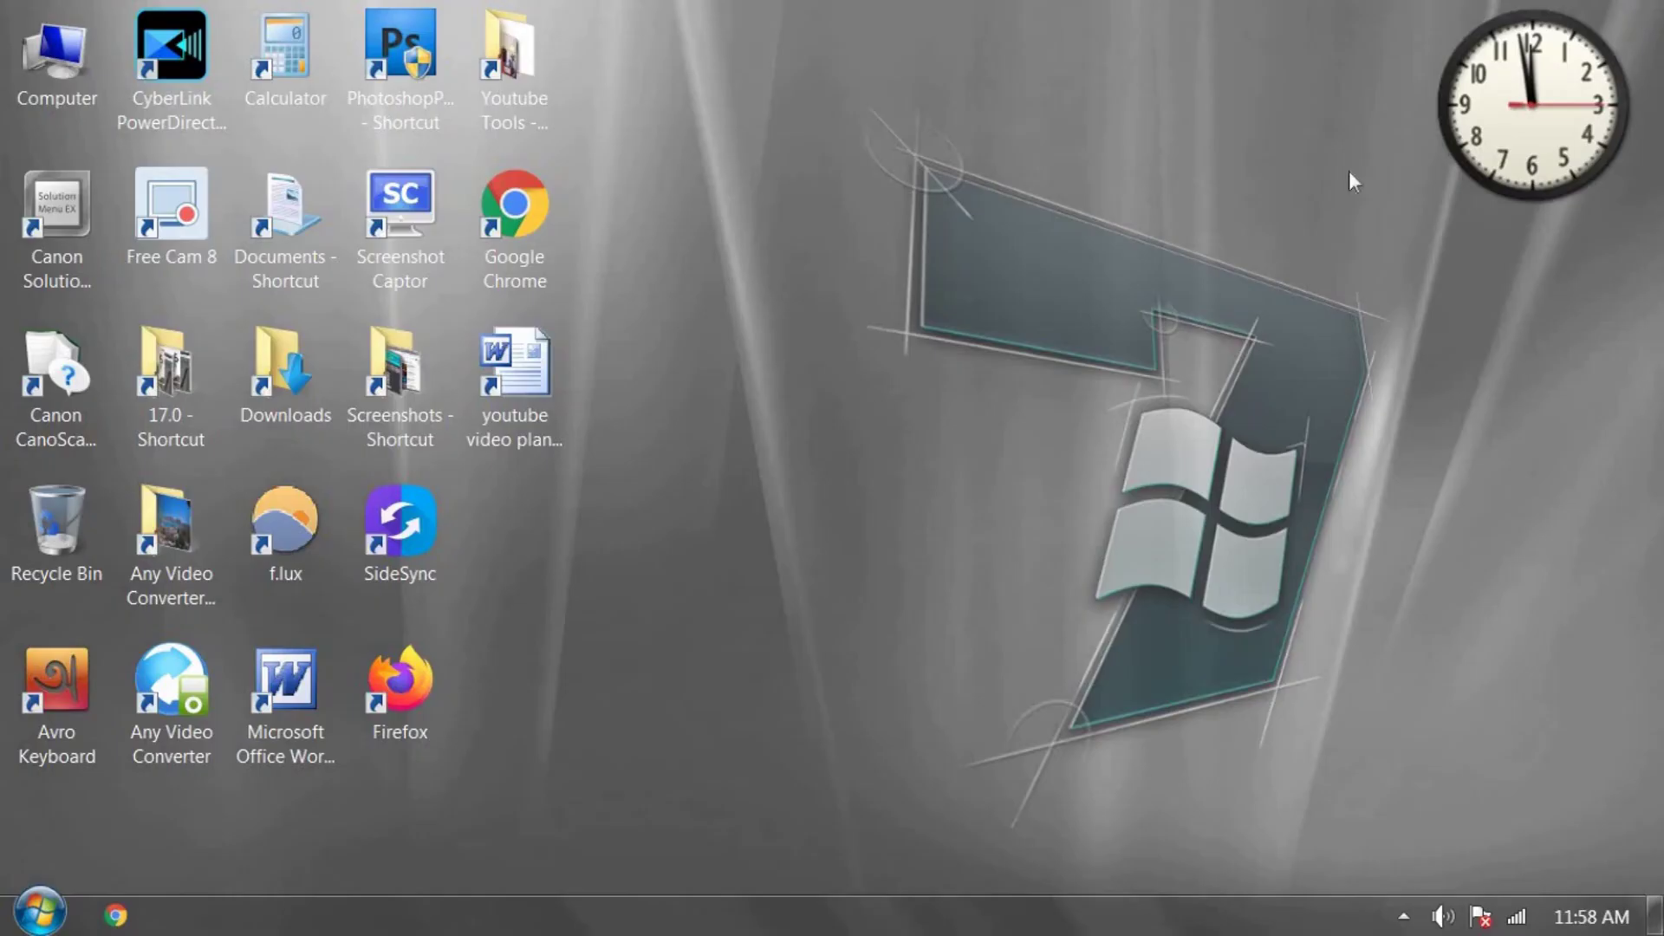
right_click(798, 297)
left_click(893, 385)
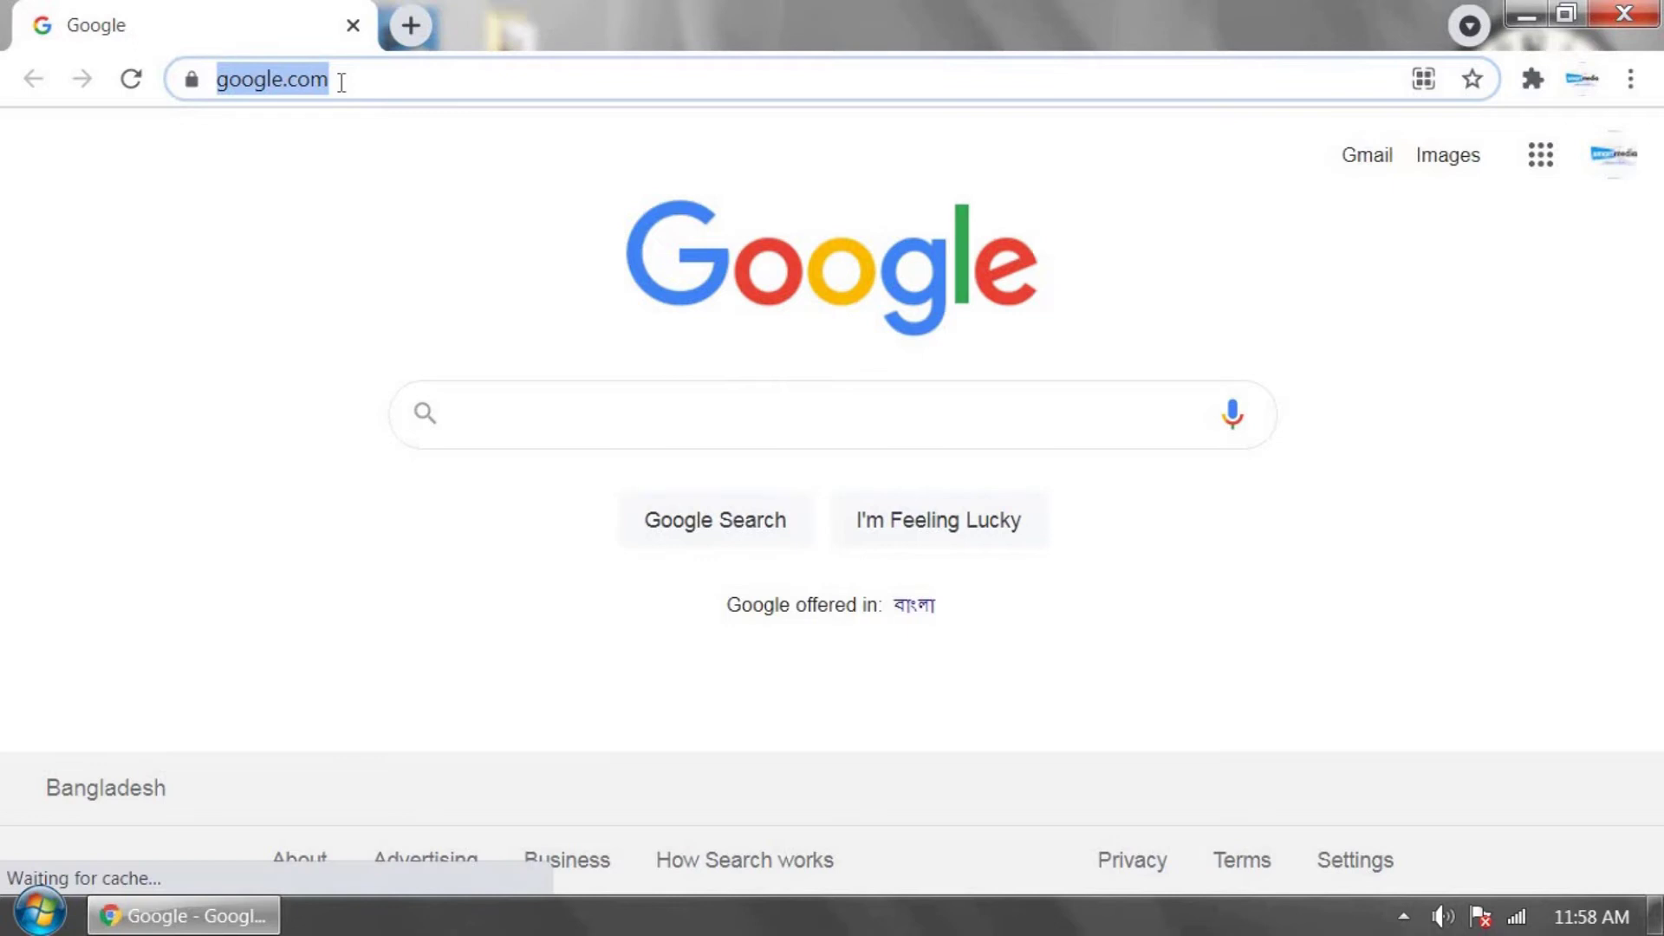
Search for "youtube" in Chrome and open the YouTube site from the results.
type("youtube")
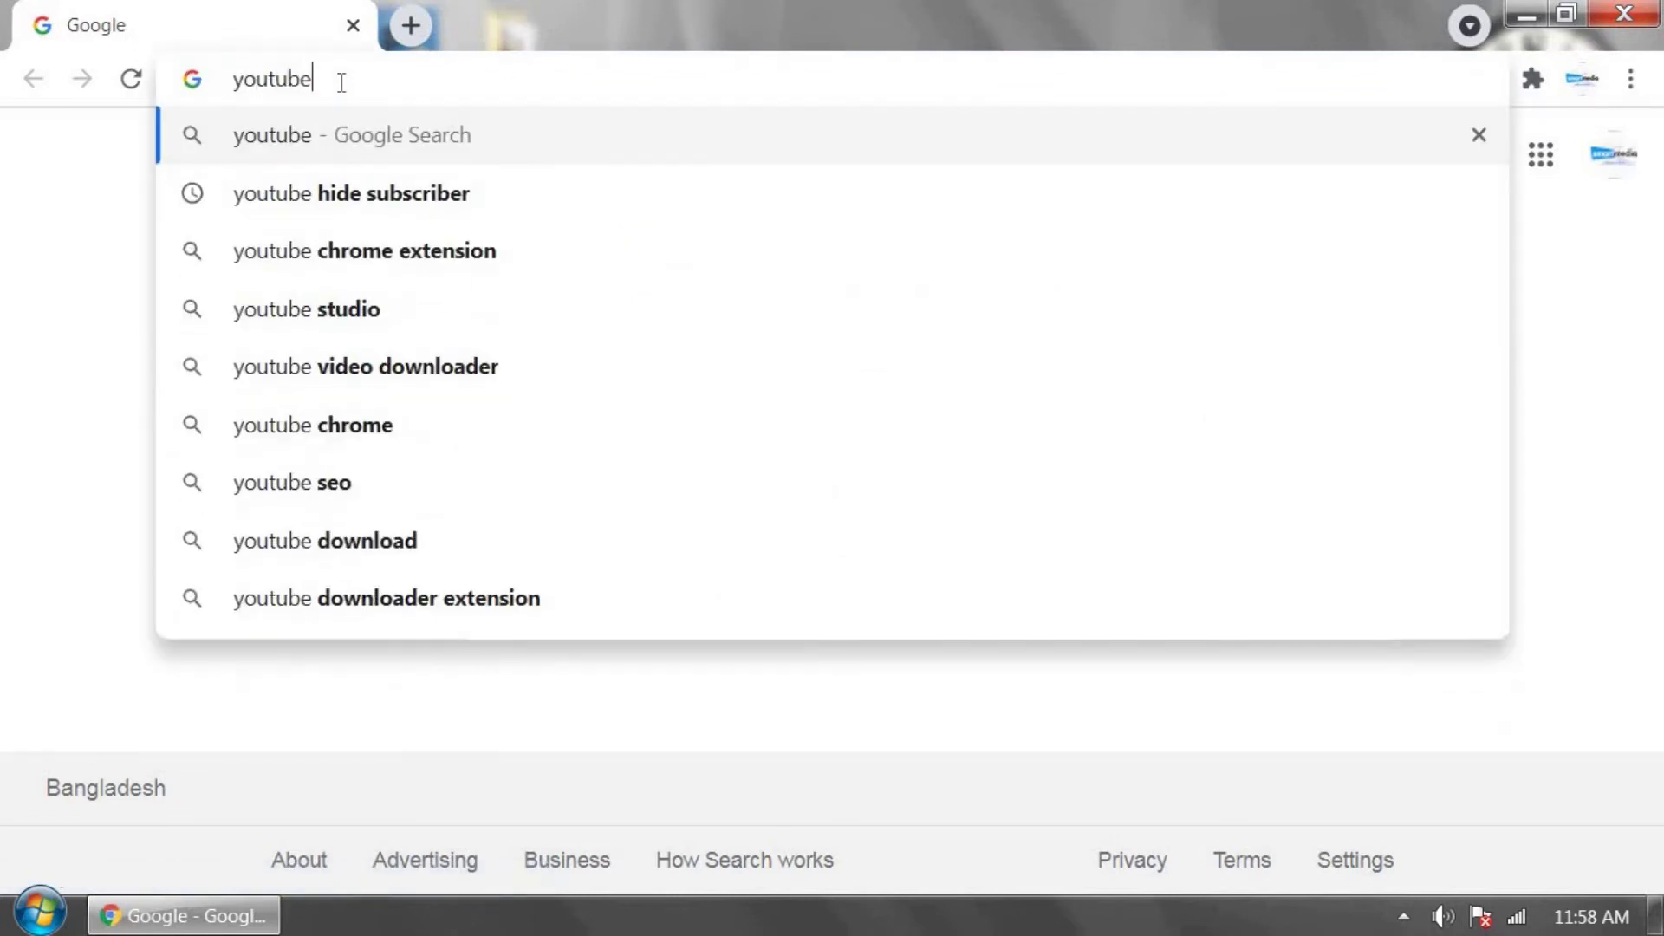
key("Return")
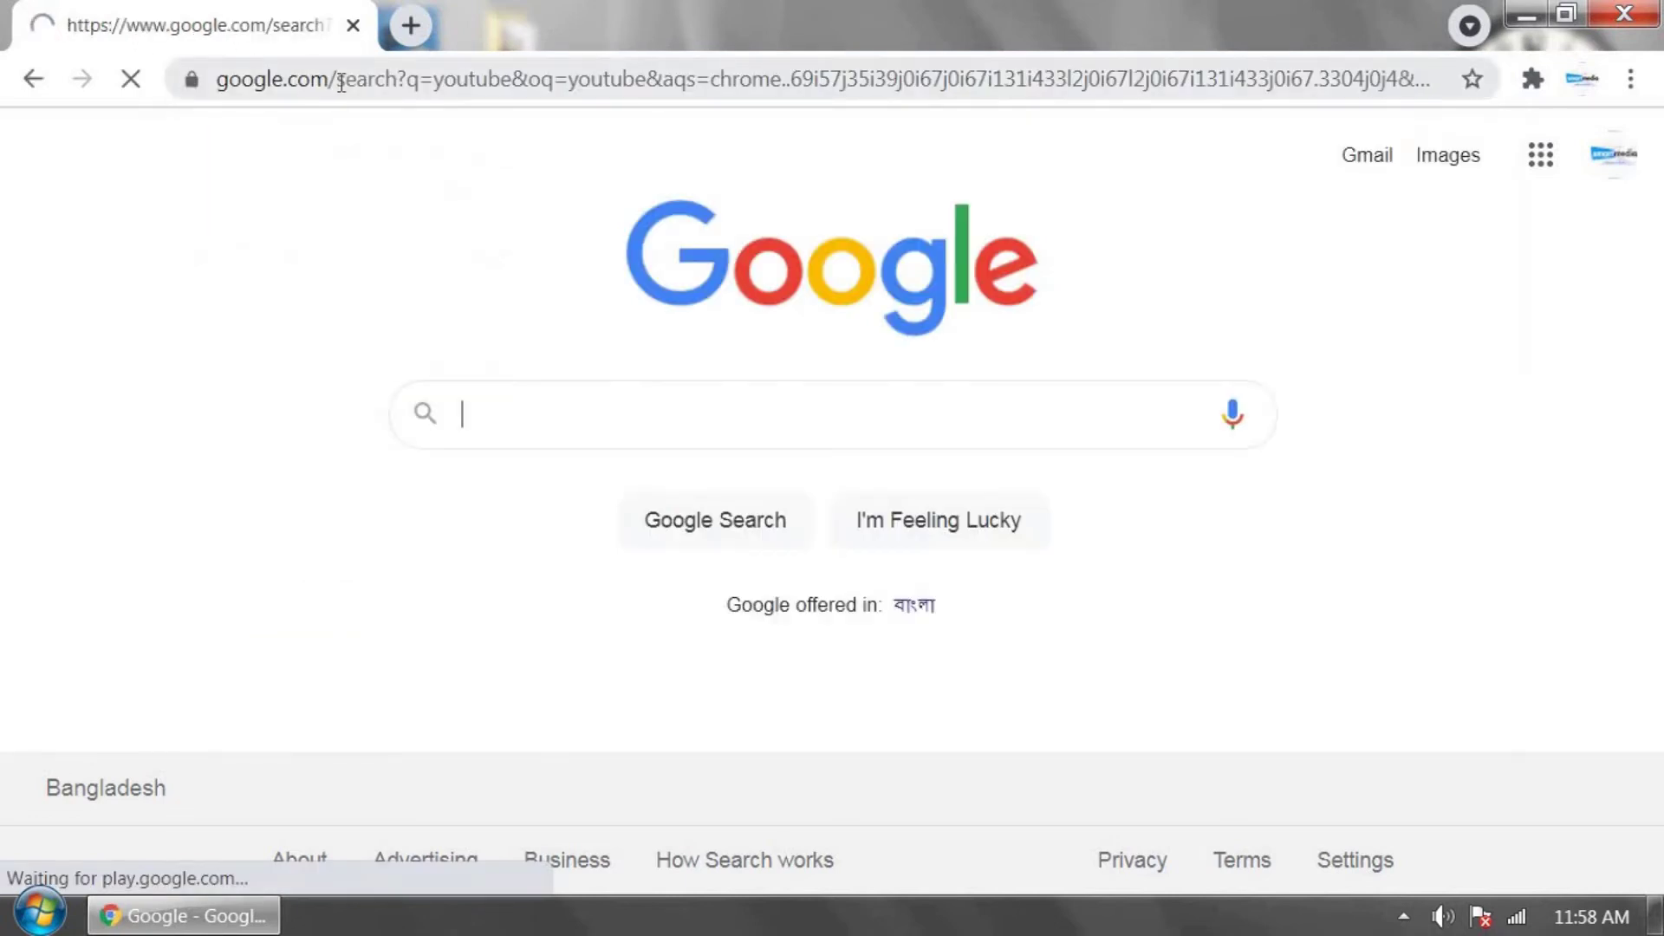
left_click(339, 447)
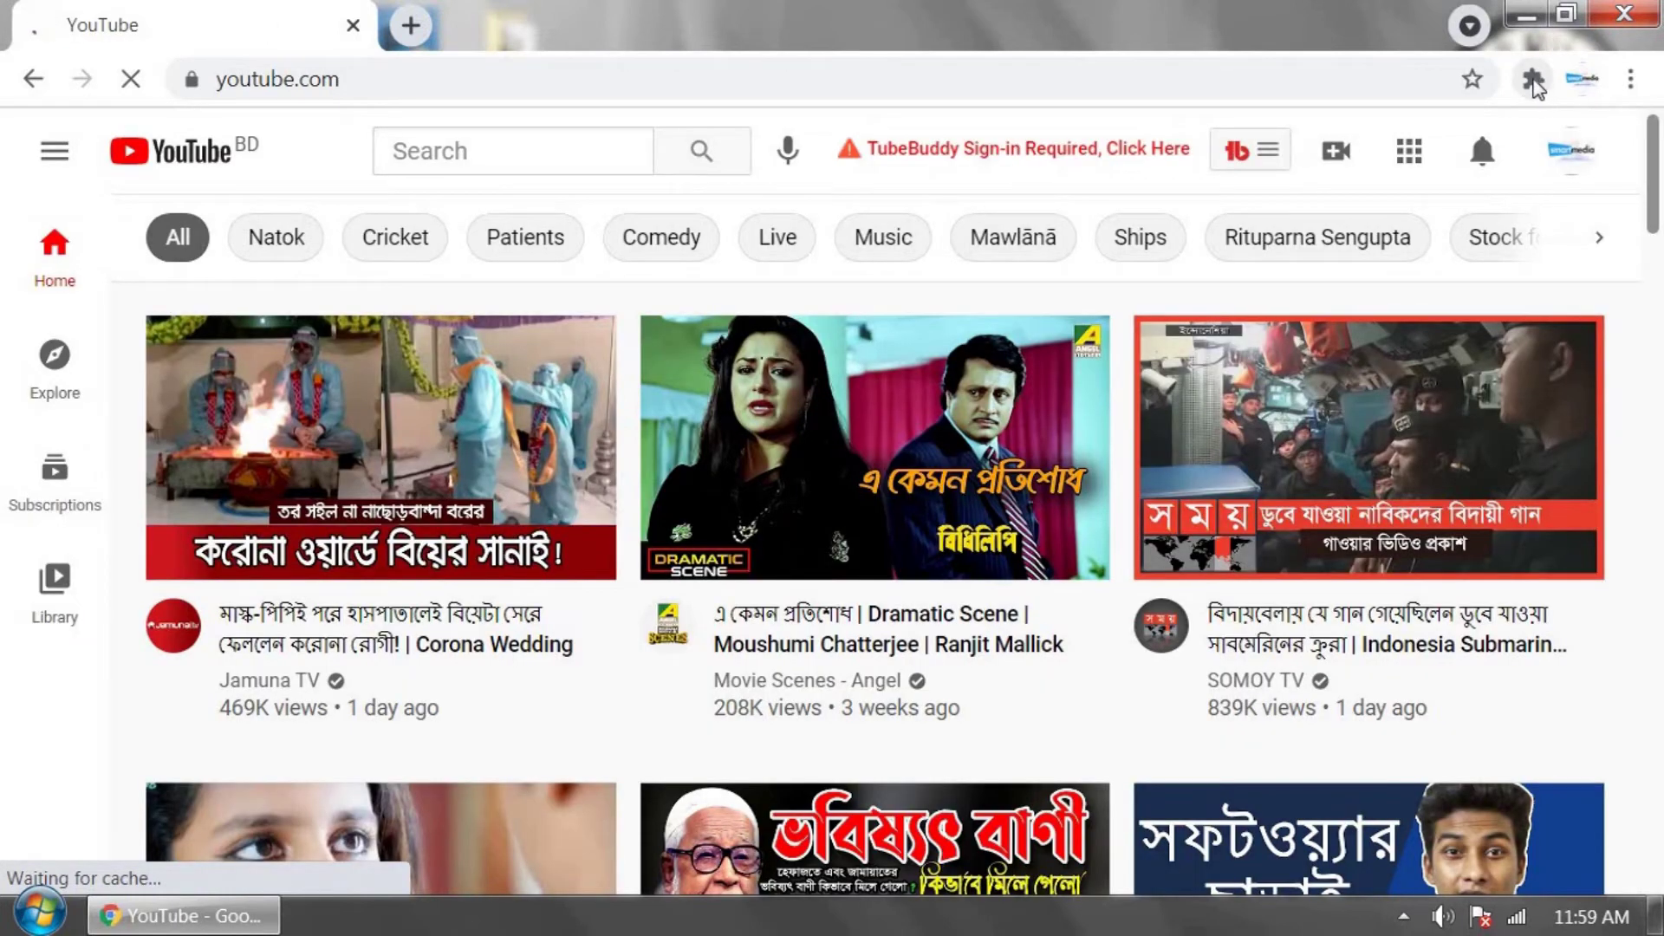
Pin the TubeBuddy extension in Chrome and allow YouTube to show notifications.
left_click(1533, 81)
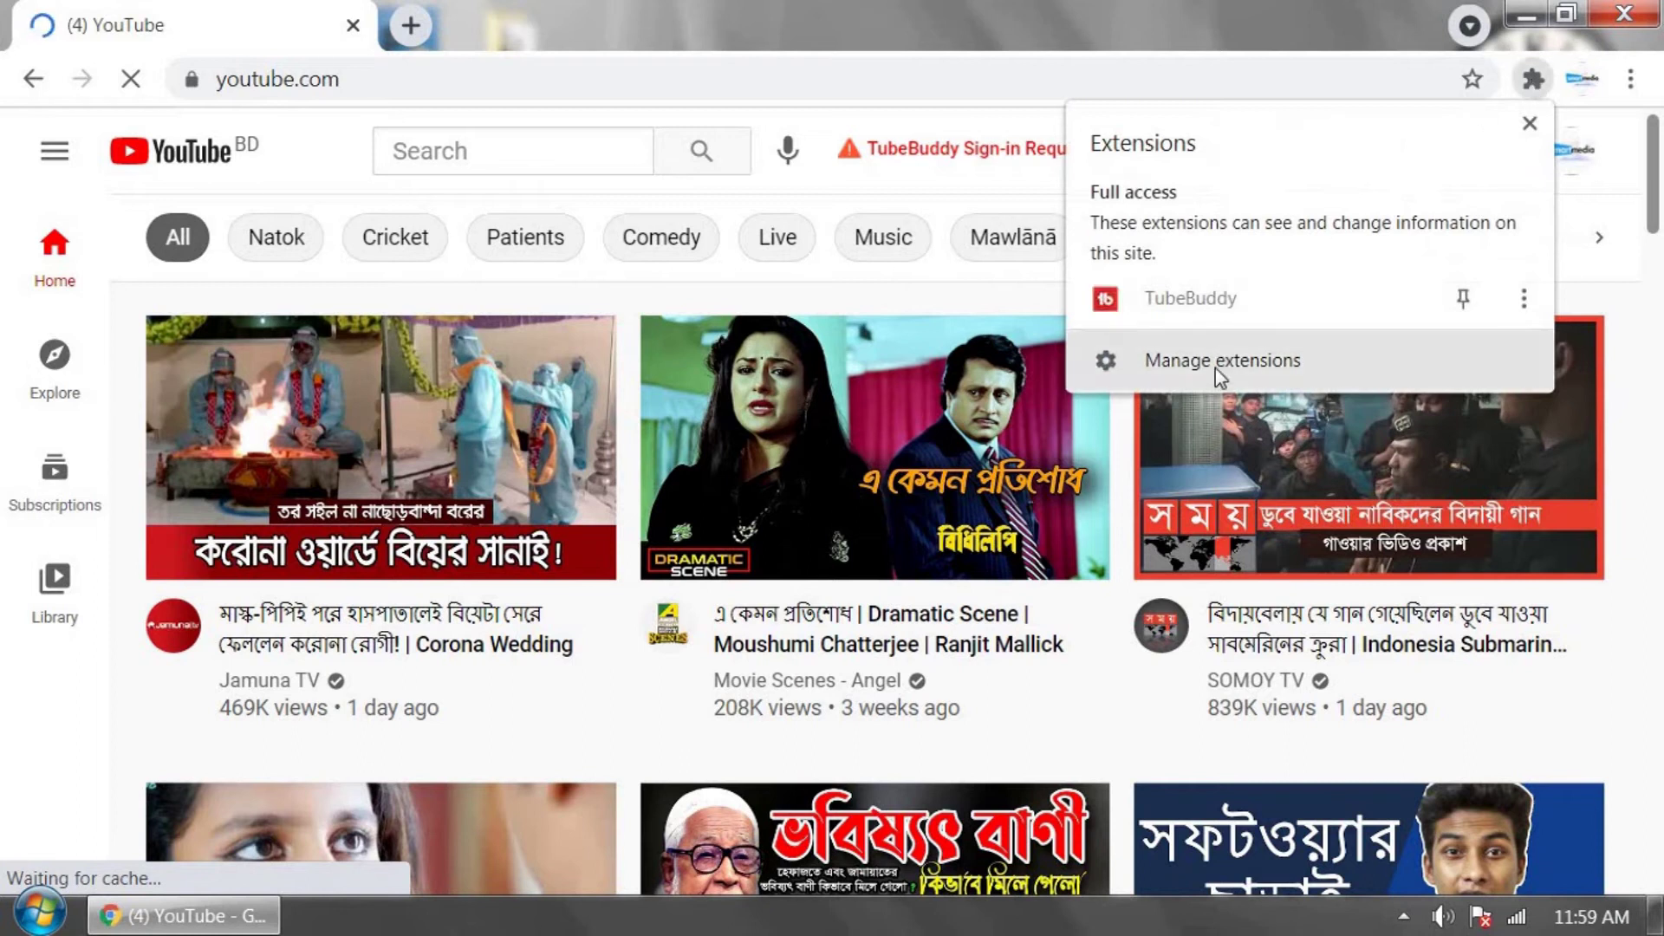
left_click(1460, 301)
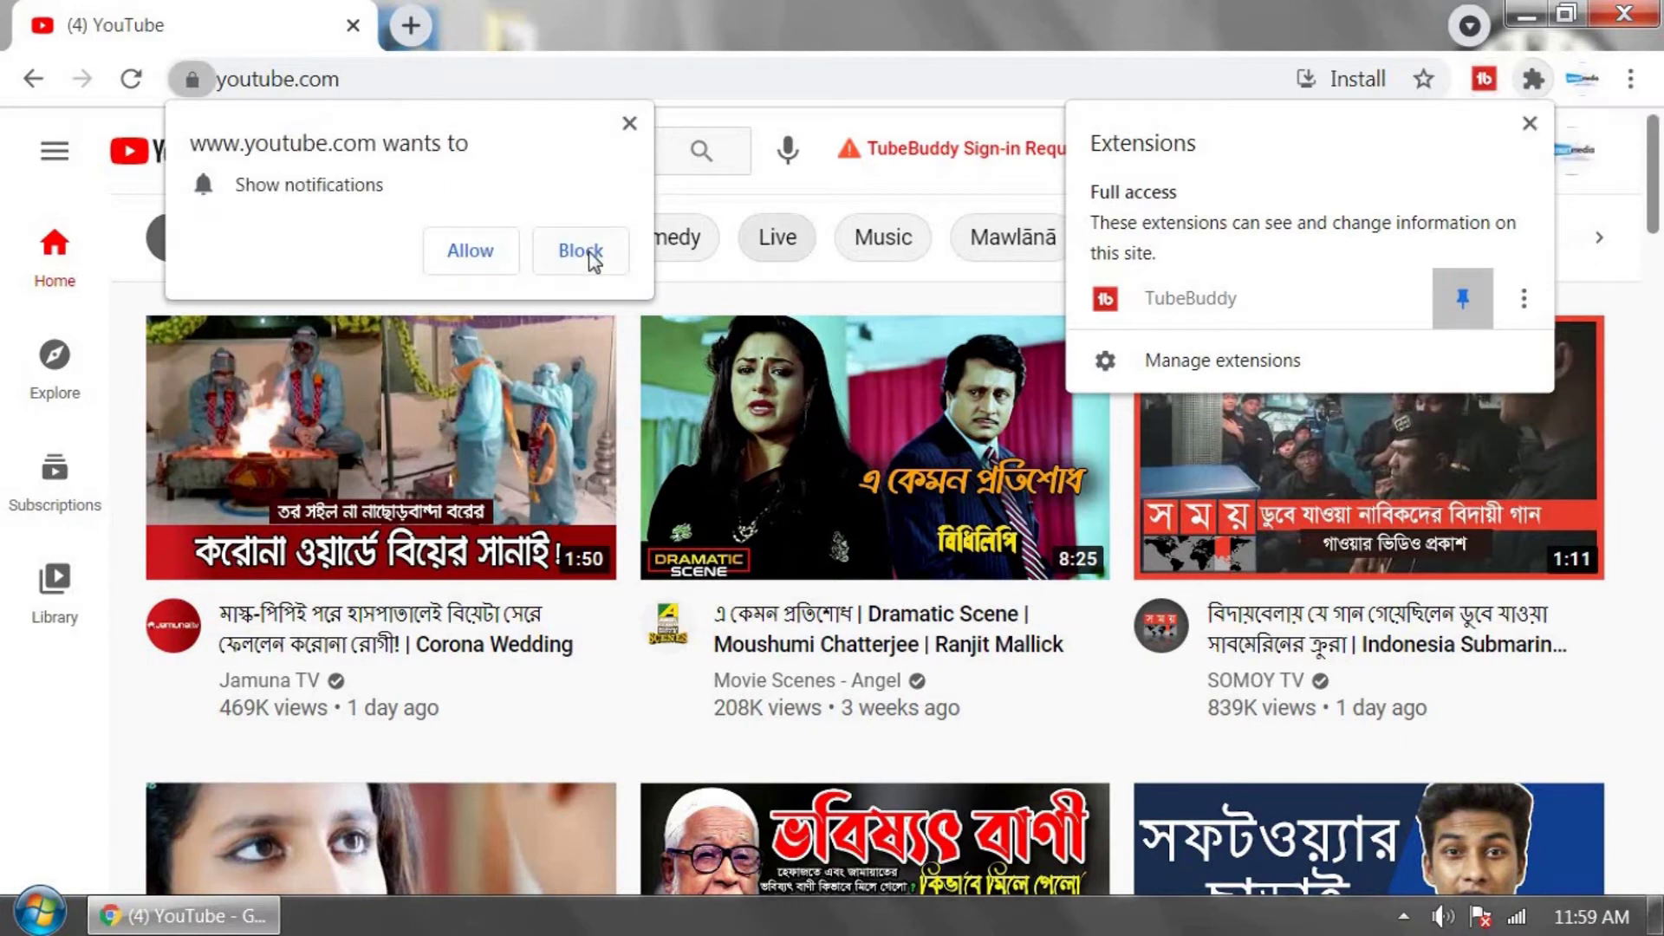
left_click(466, 259)
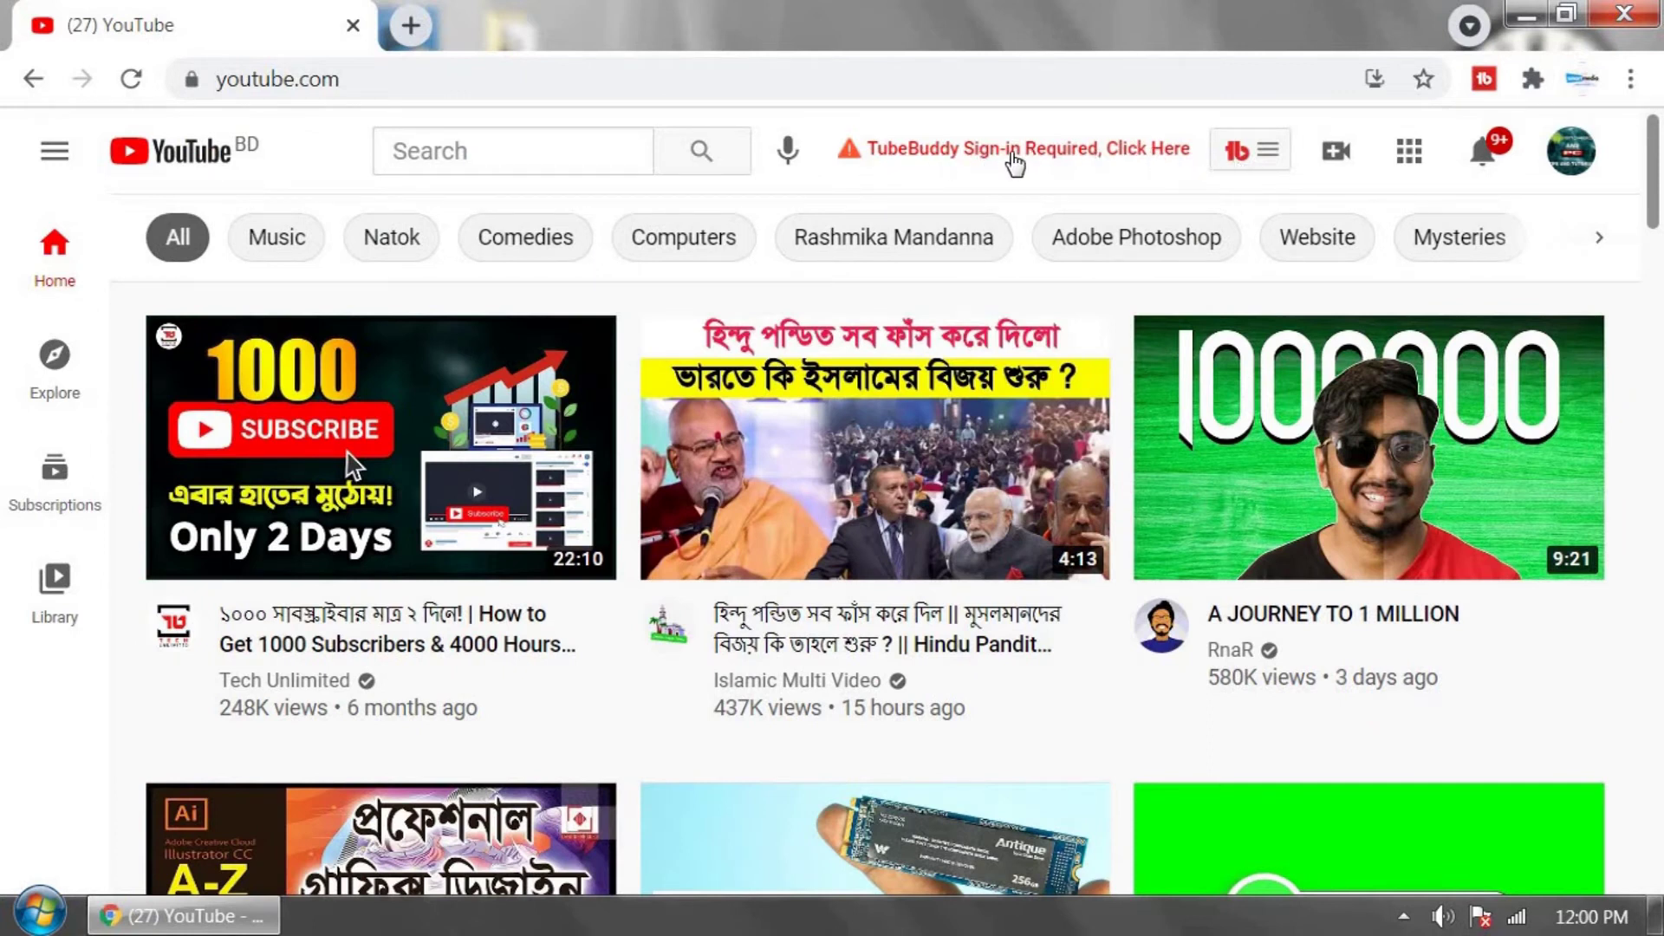
Start the required TubeBuddy sign-in, agree to its privacy policy and terms, and sign in with YouTube using the listed Google account.
left_click(1015, 163)
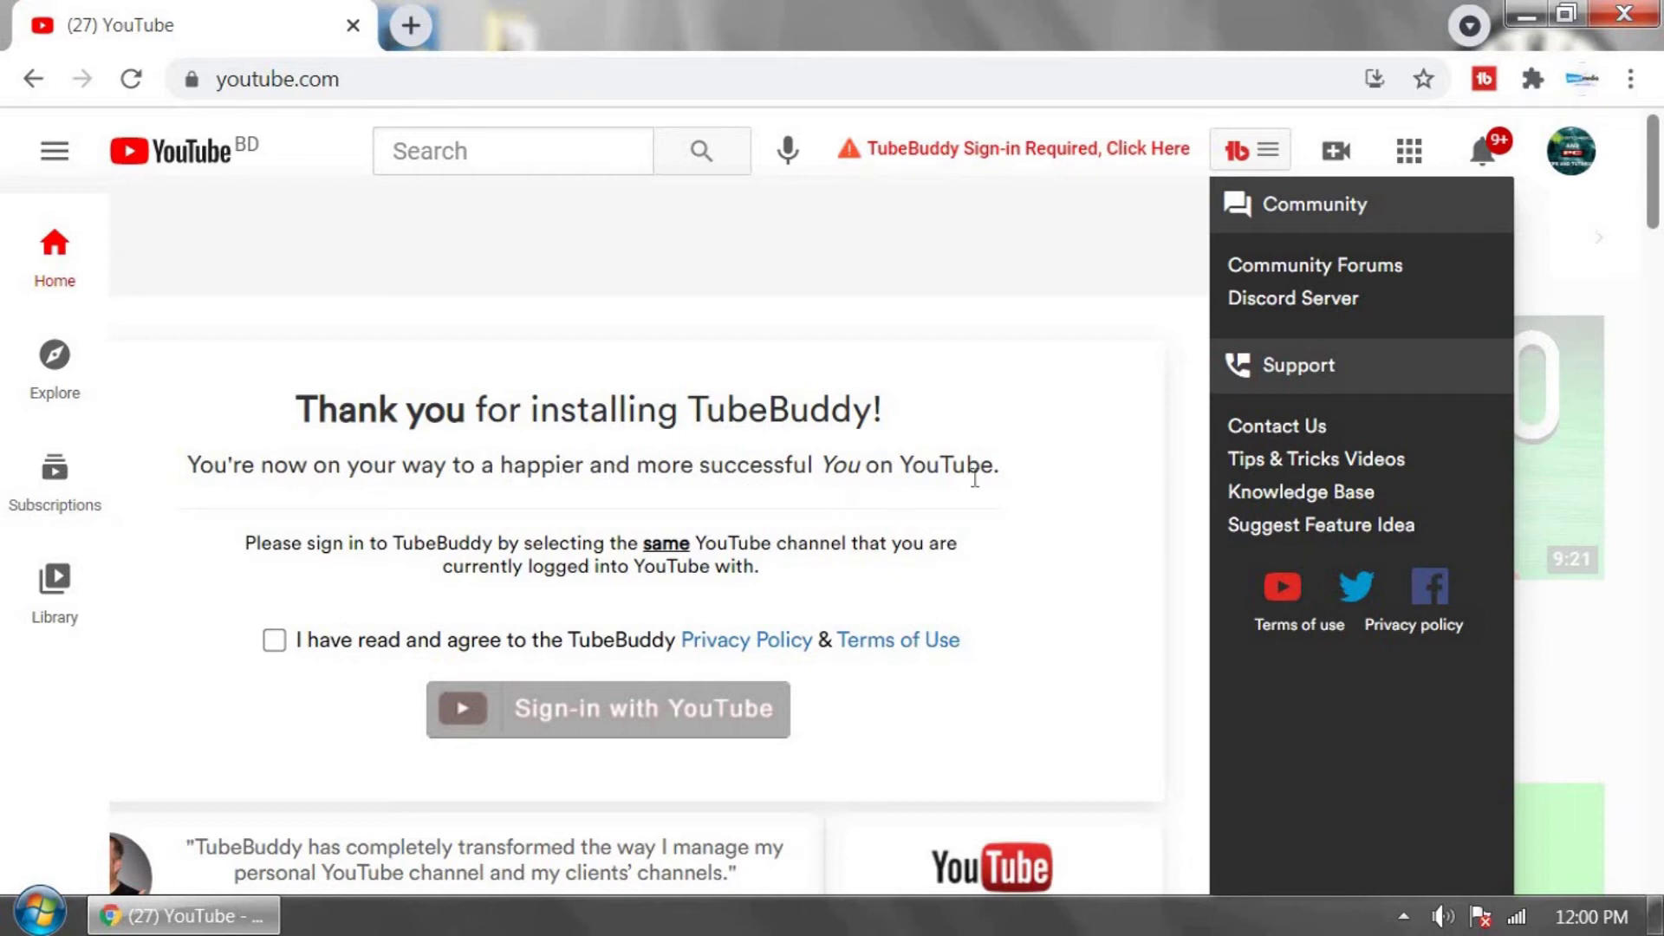
left_click(274, 640)
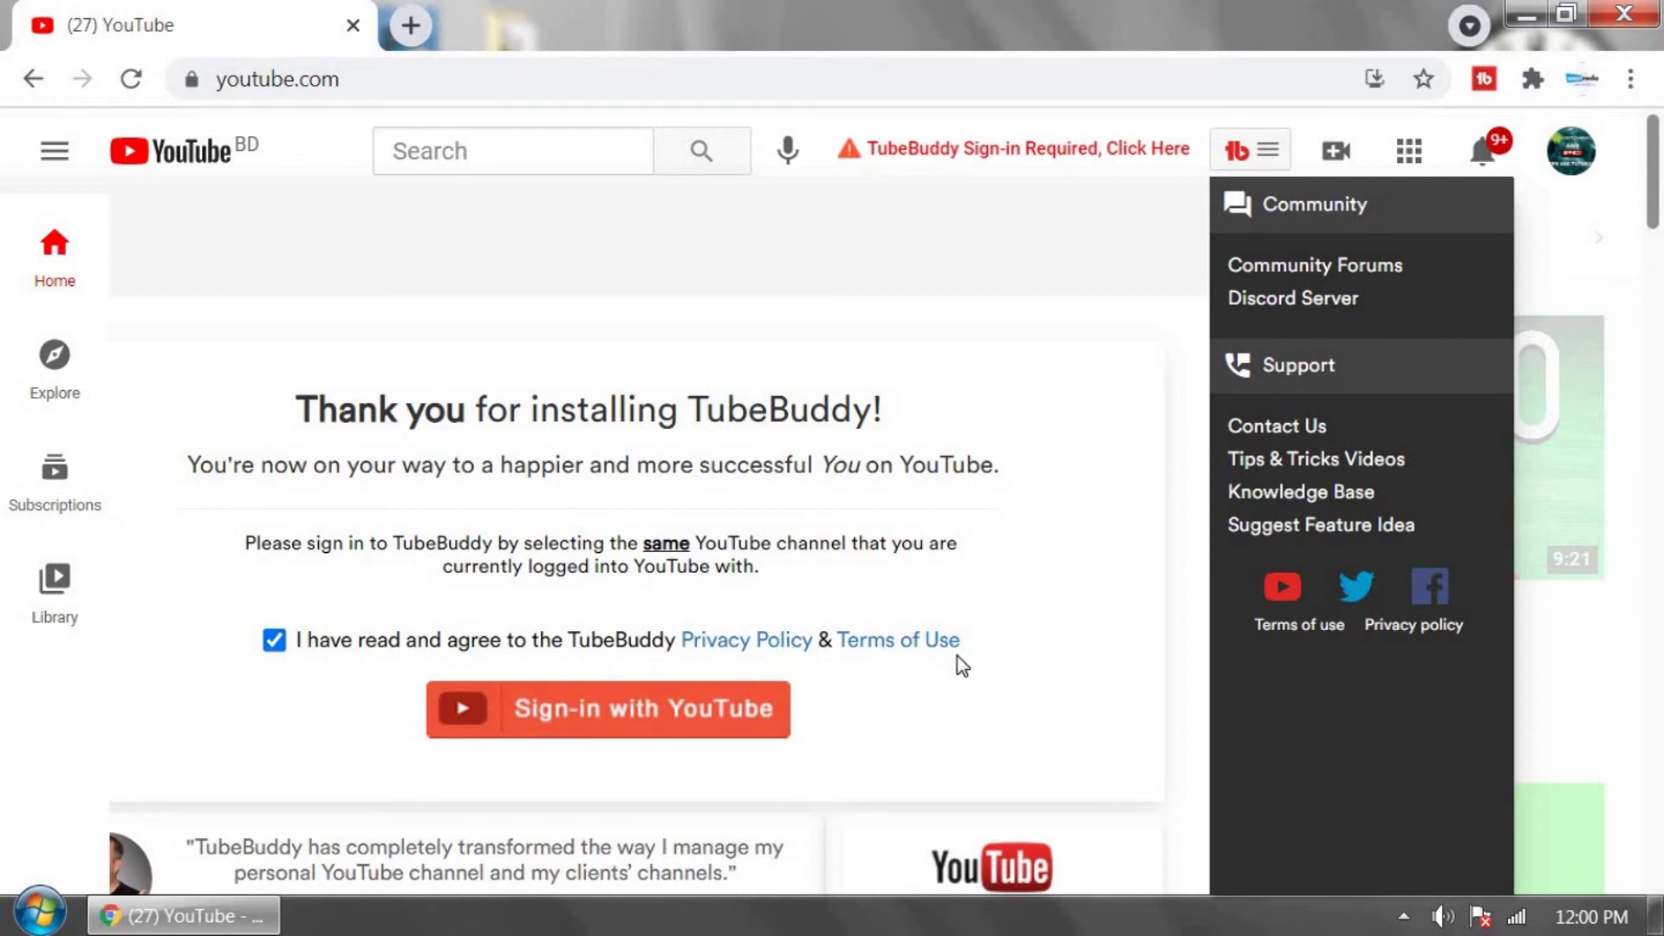
left_click(569, 708)
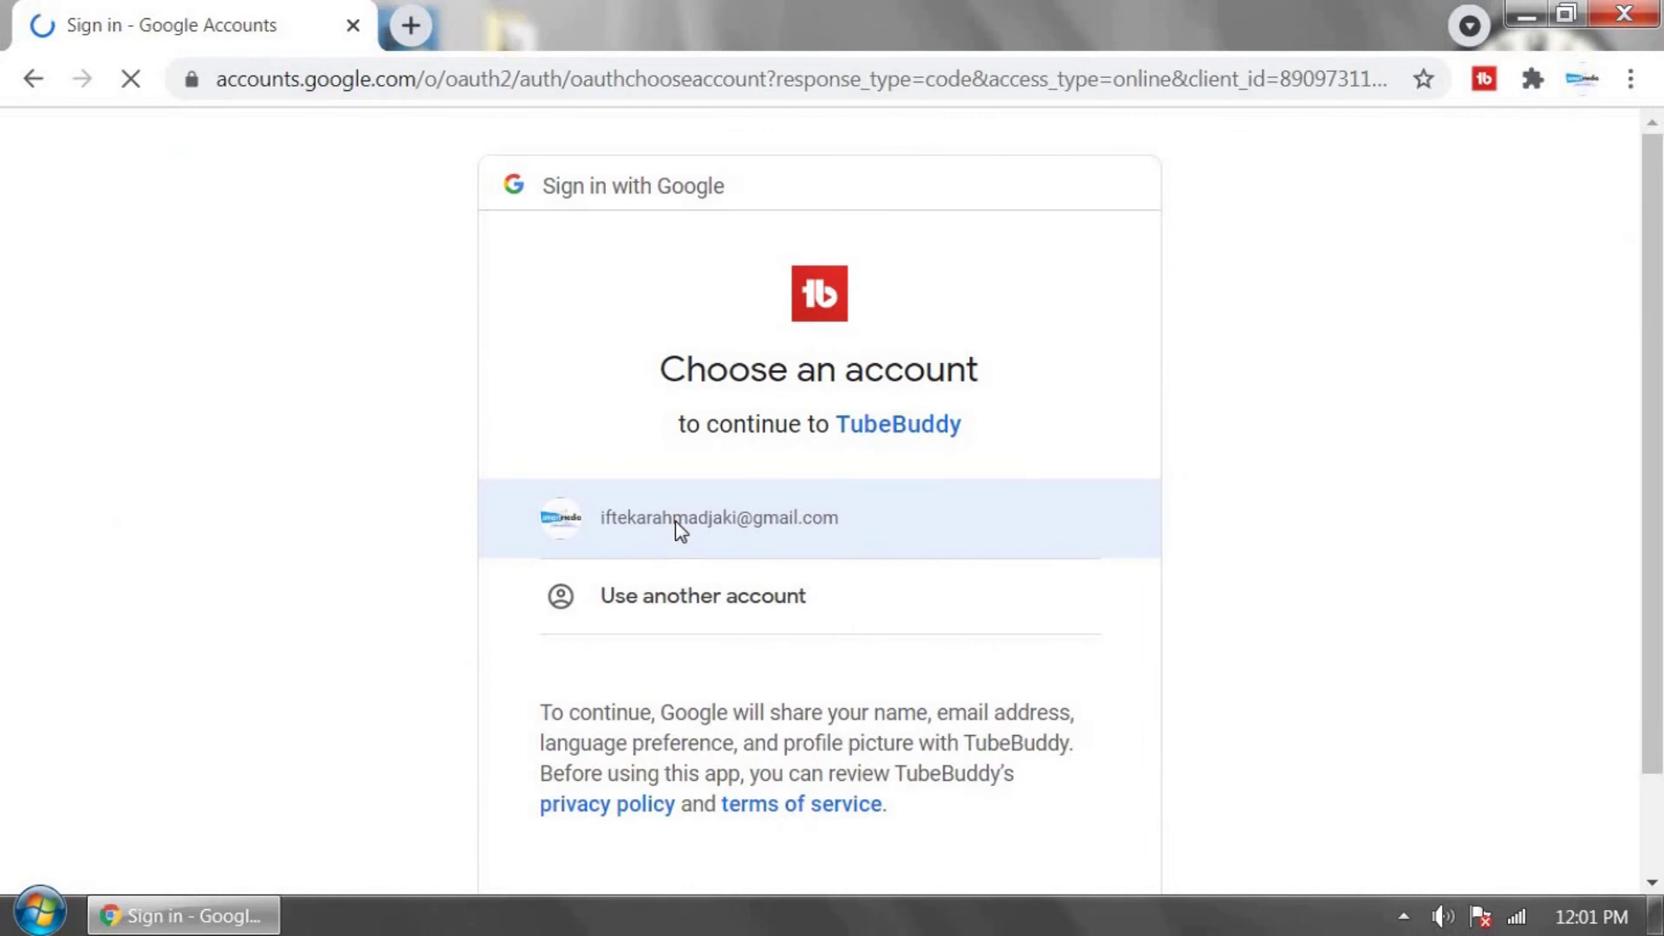
left_click(675, 522)
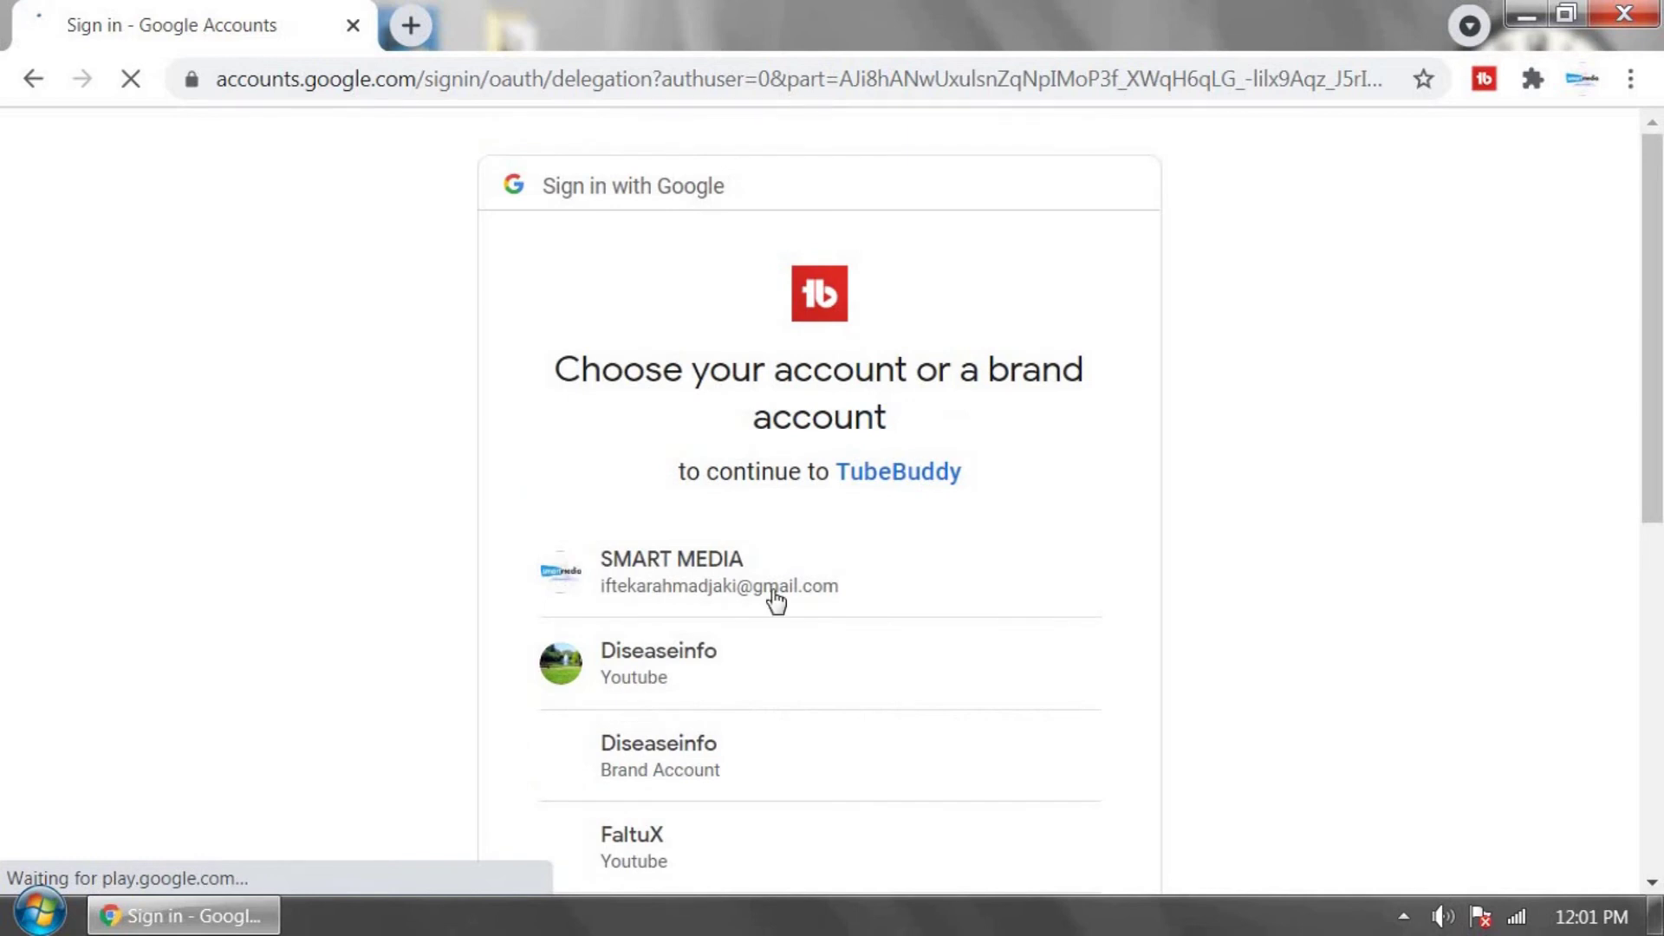
Choose the SmartTechBd YouTube channel for TubeBuddy and allow the requested account access.
scroll(901, 755, "down", 3)
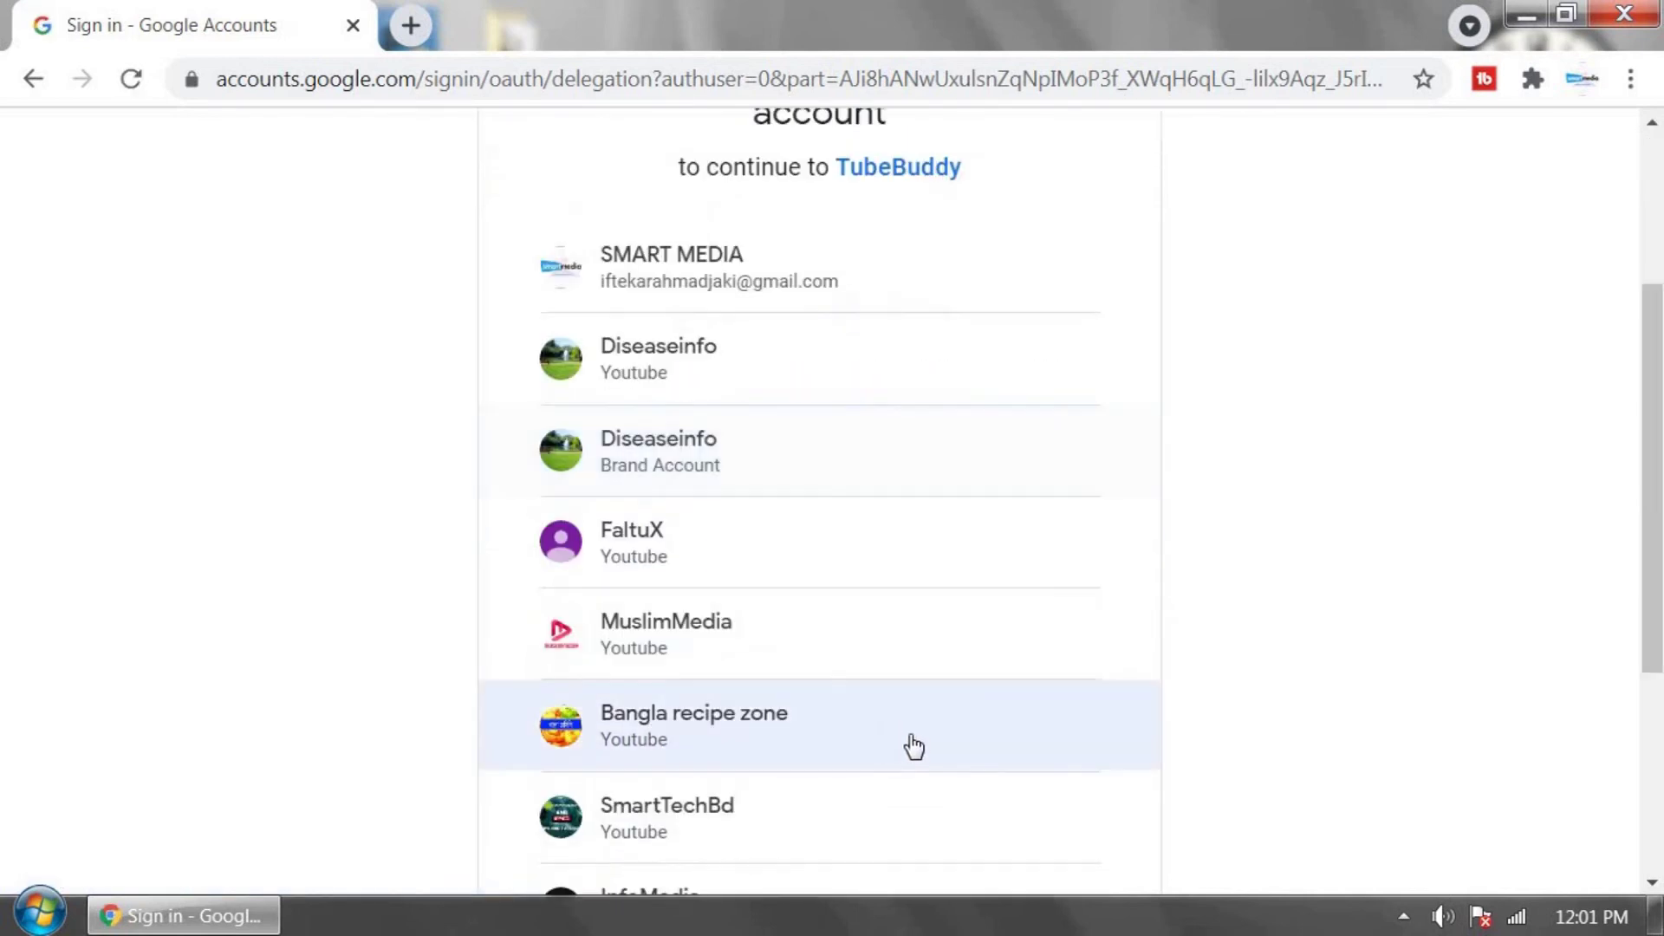
scroll(902, 747, "down", 2)
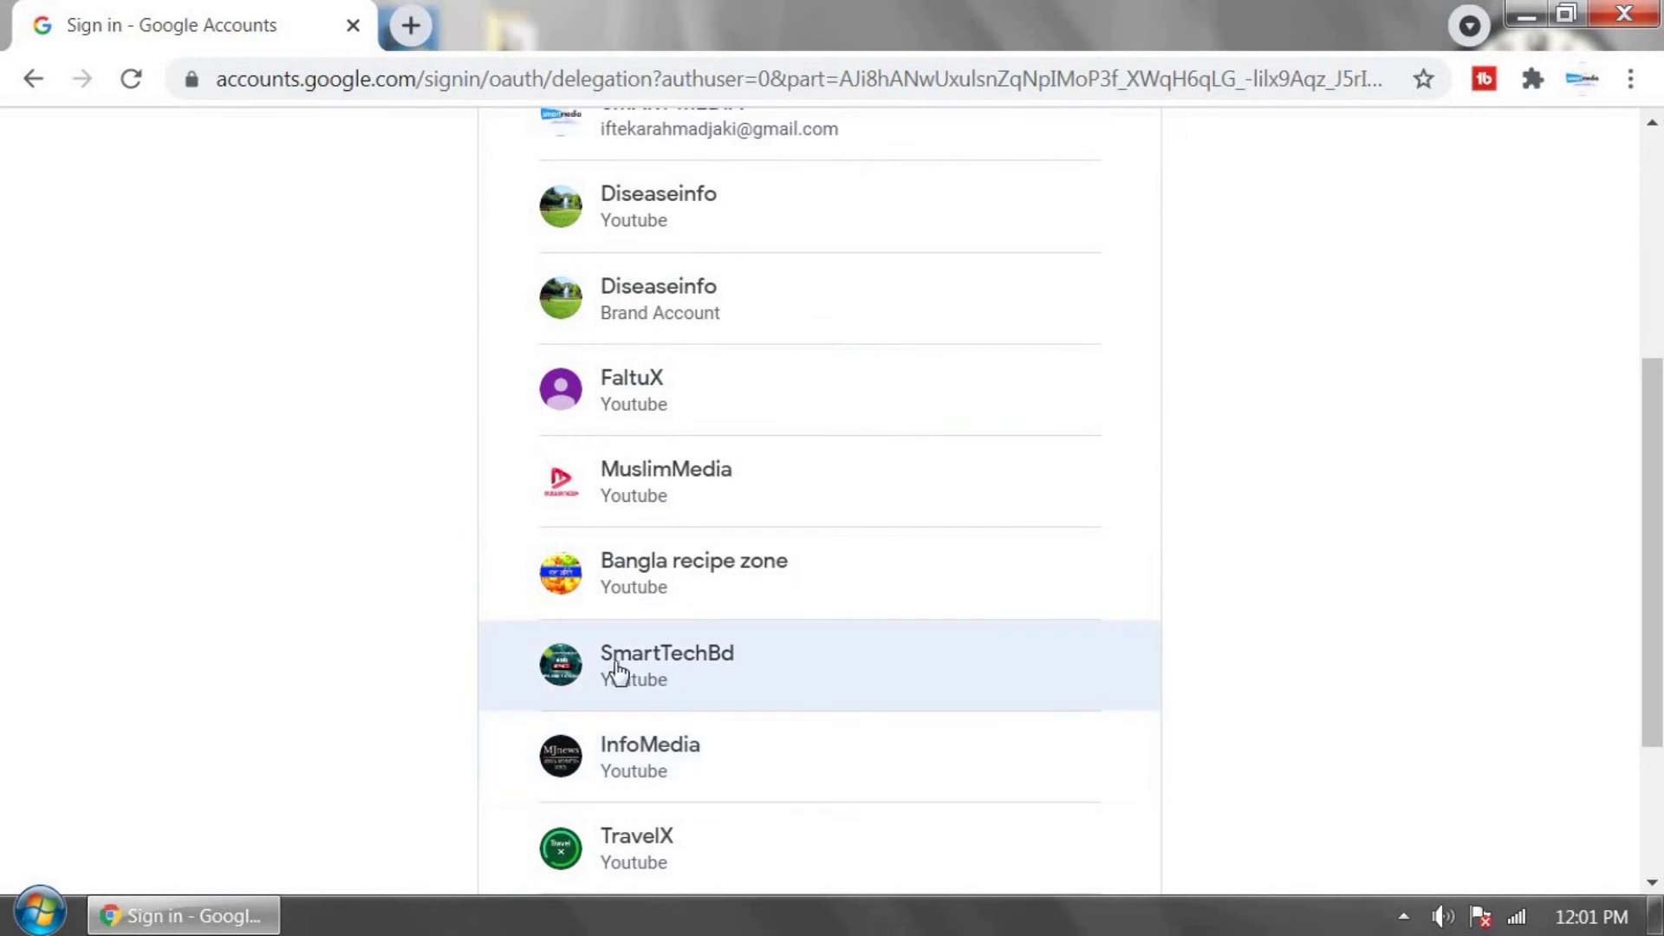
left_click(655, 673)
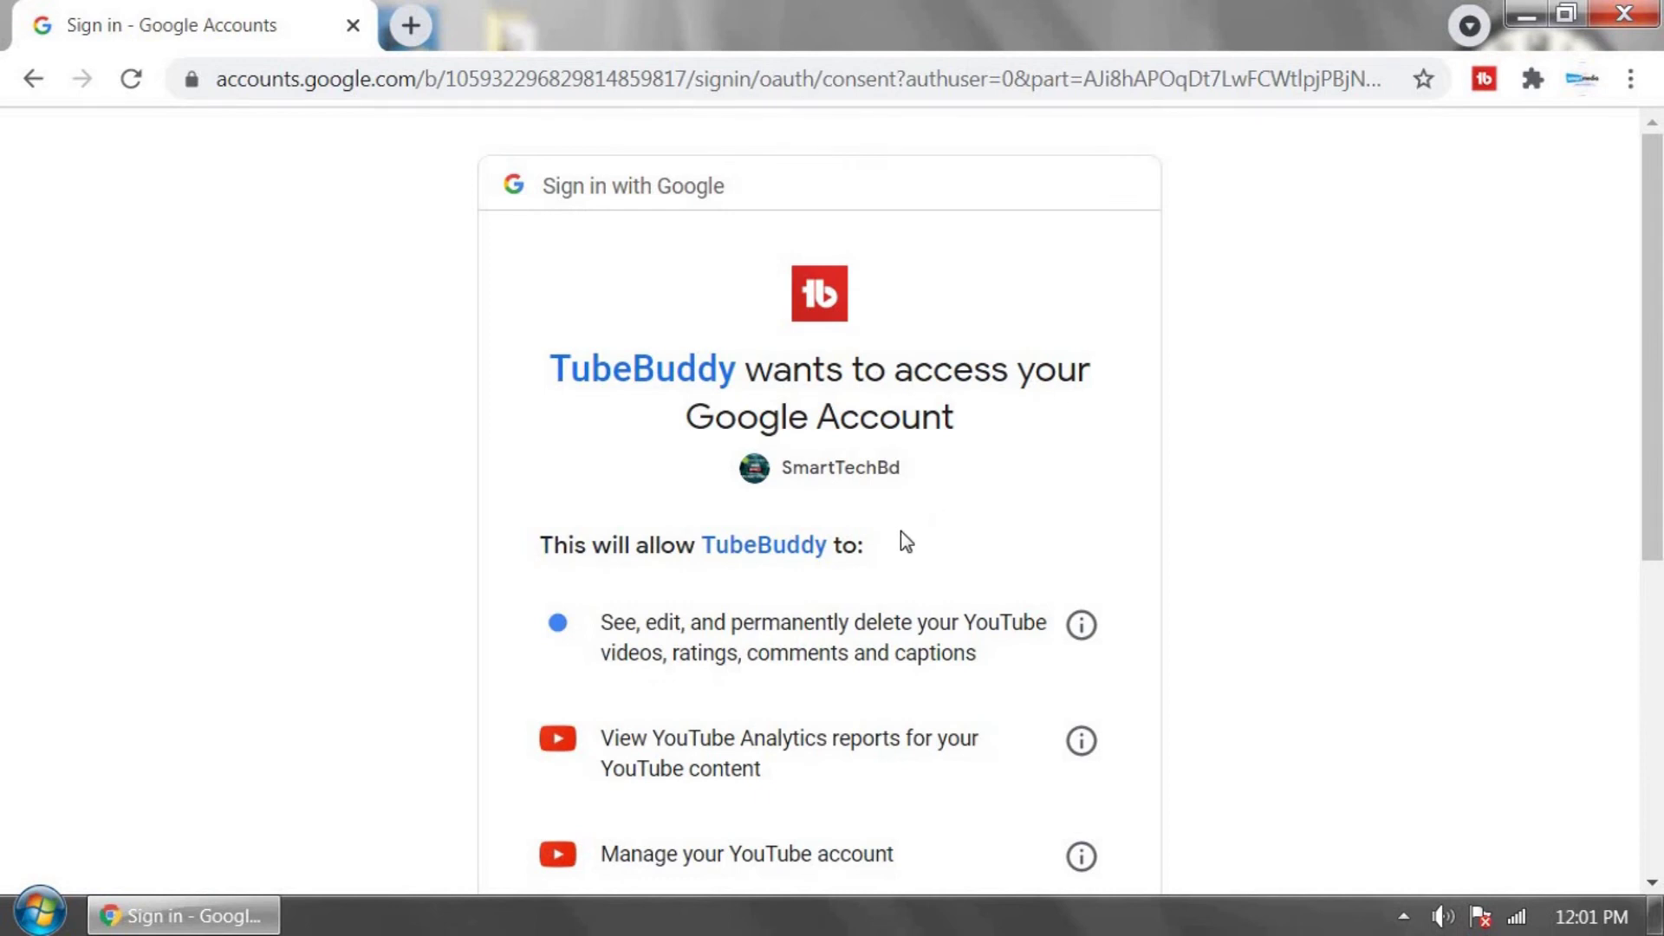
scroll(901, 531, "down", 5)
left_click(1012, 777)
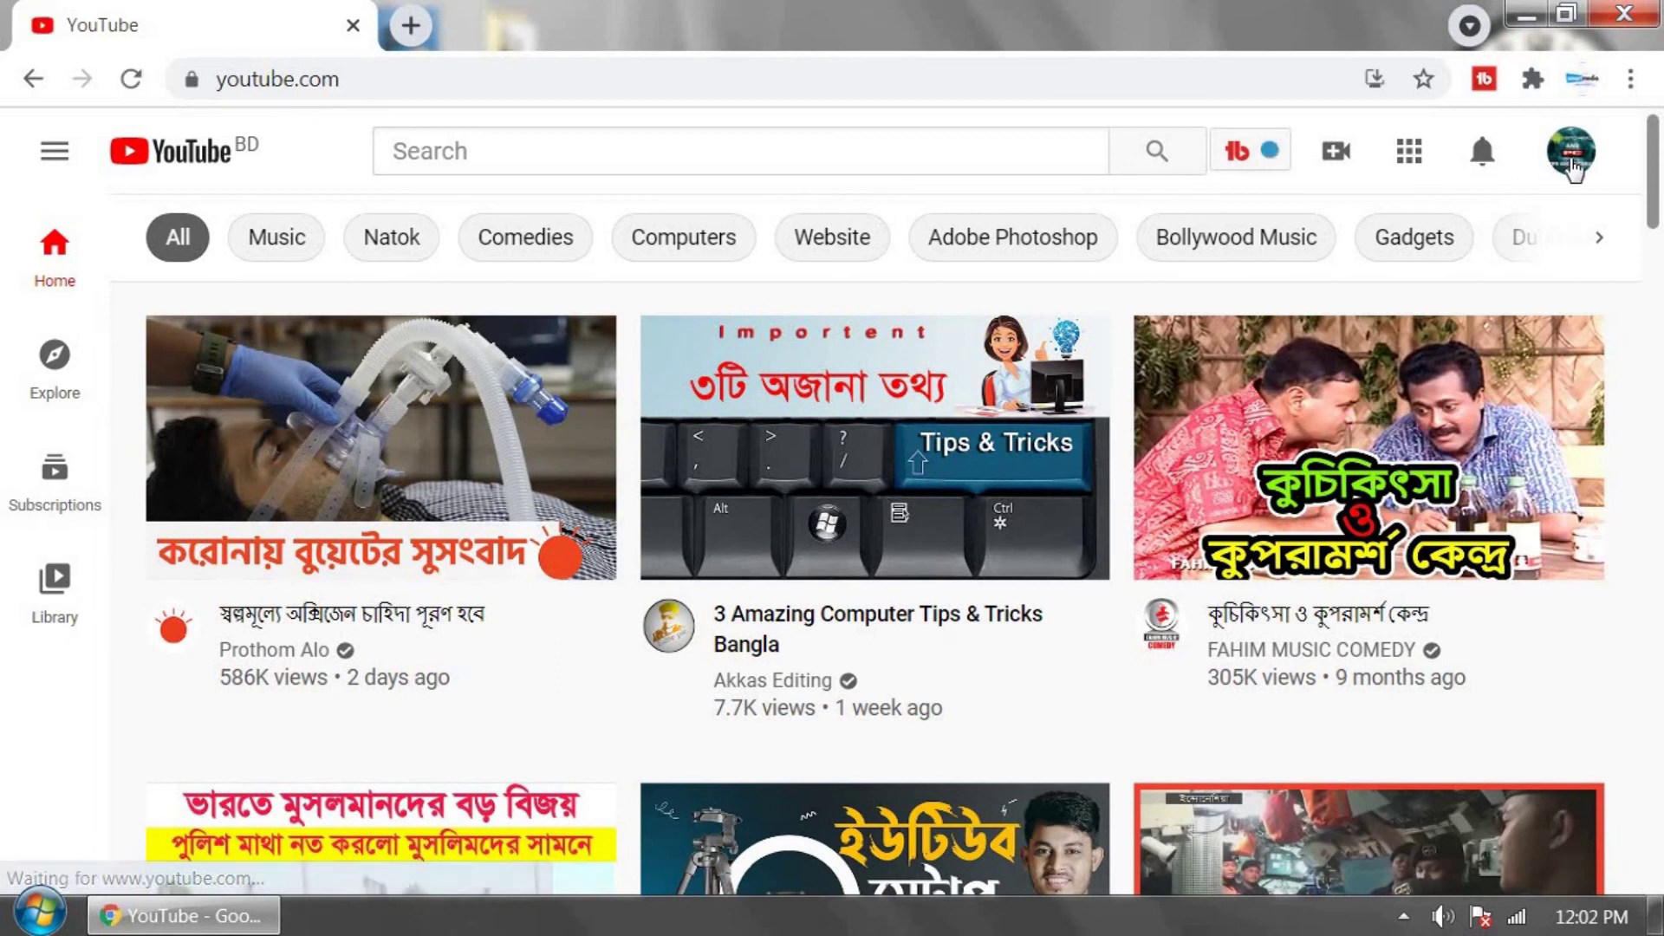
Go to YouTube Studio for the SmartTechBd channel and open the TubeBuddy menu there.
left_click(1573, 169)
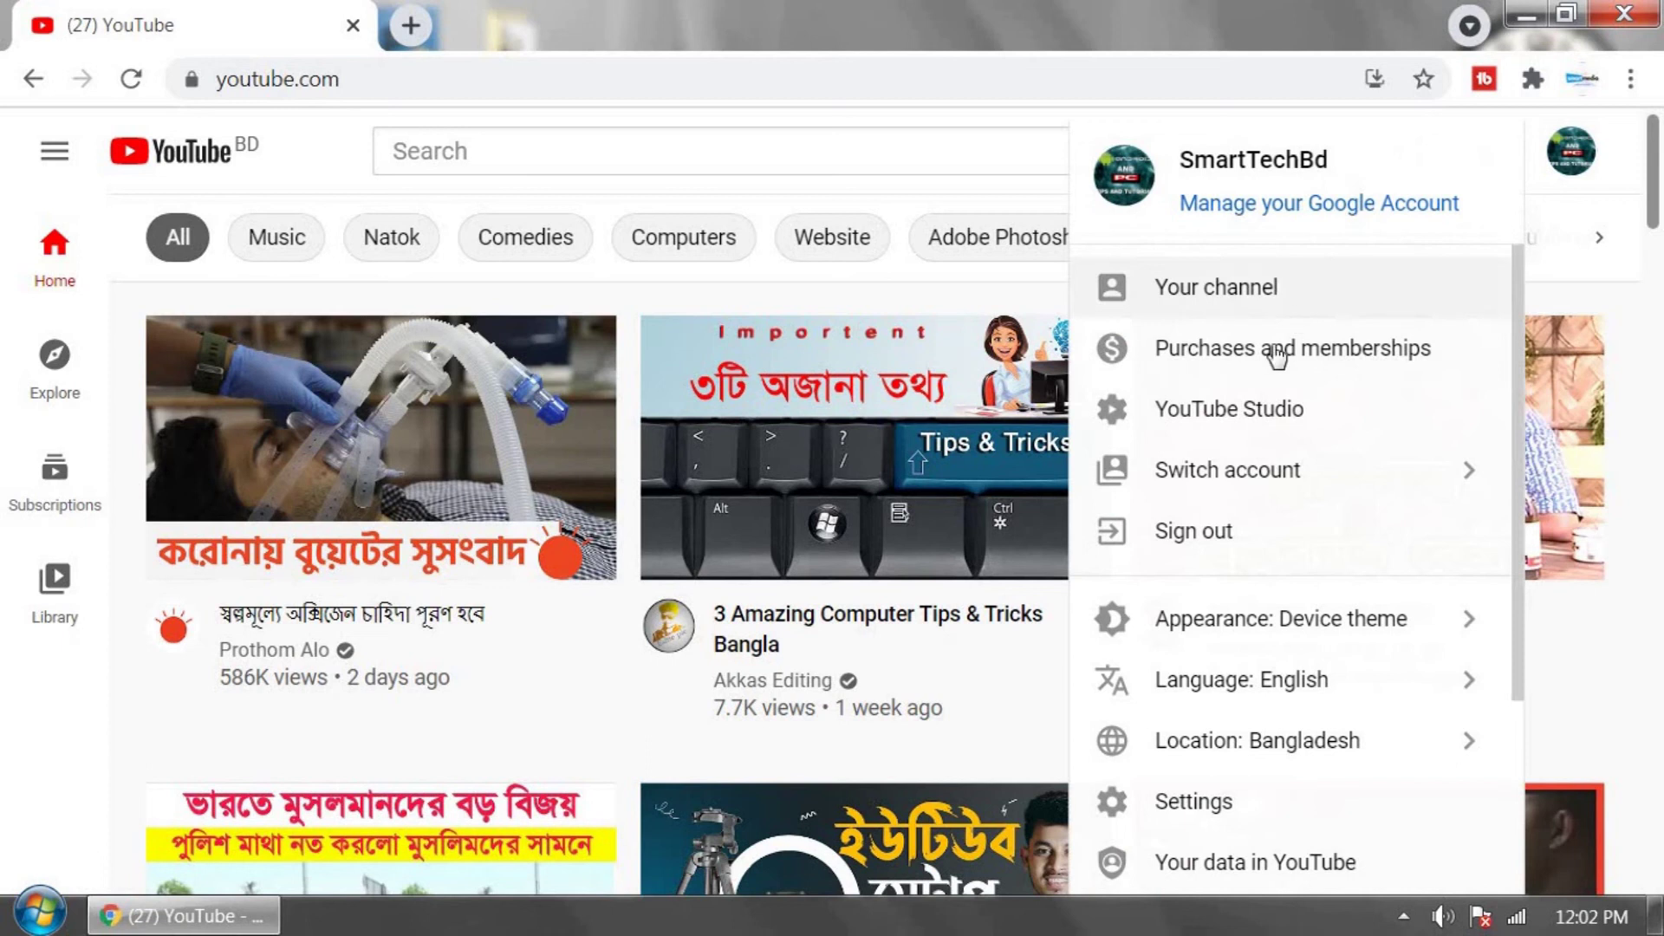
left_click(1228, 422)
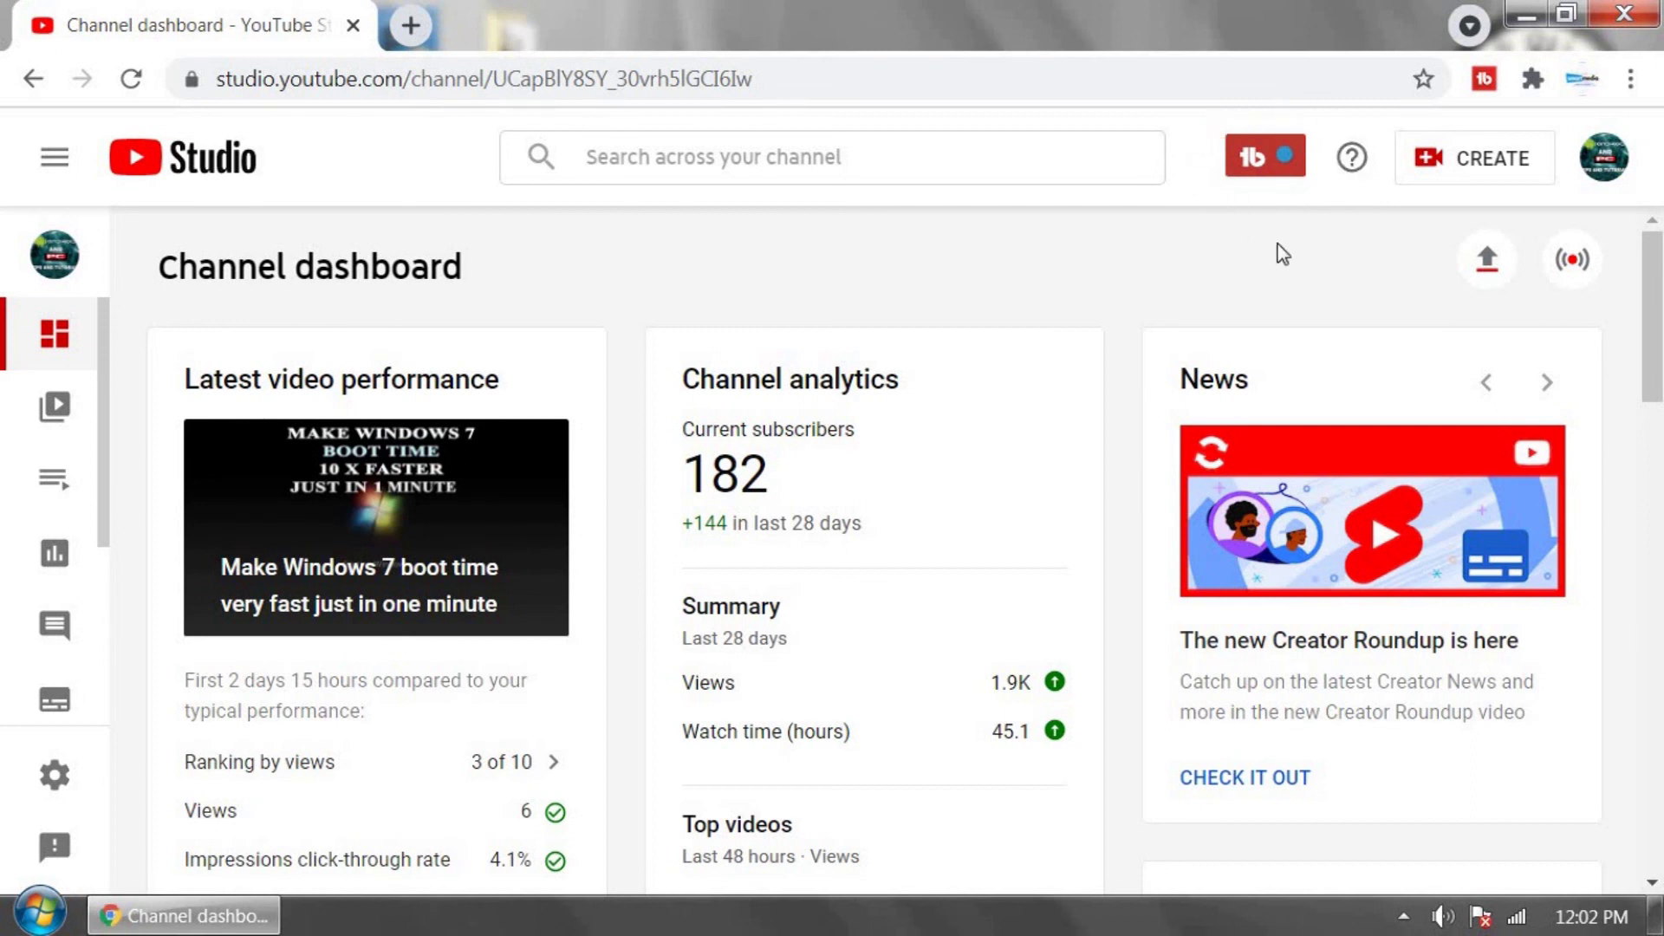
scroll(1249, 270, "down", 2)
scroll(1249, 270, "up", 2)
left_click(1290, 159)
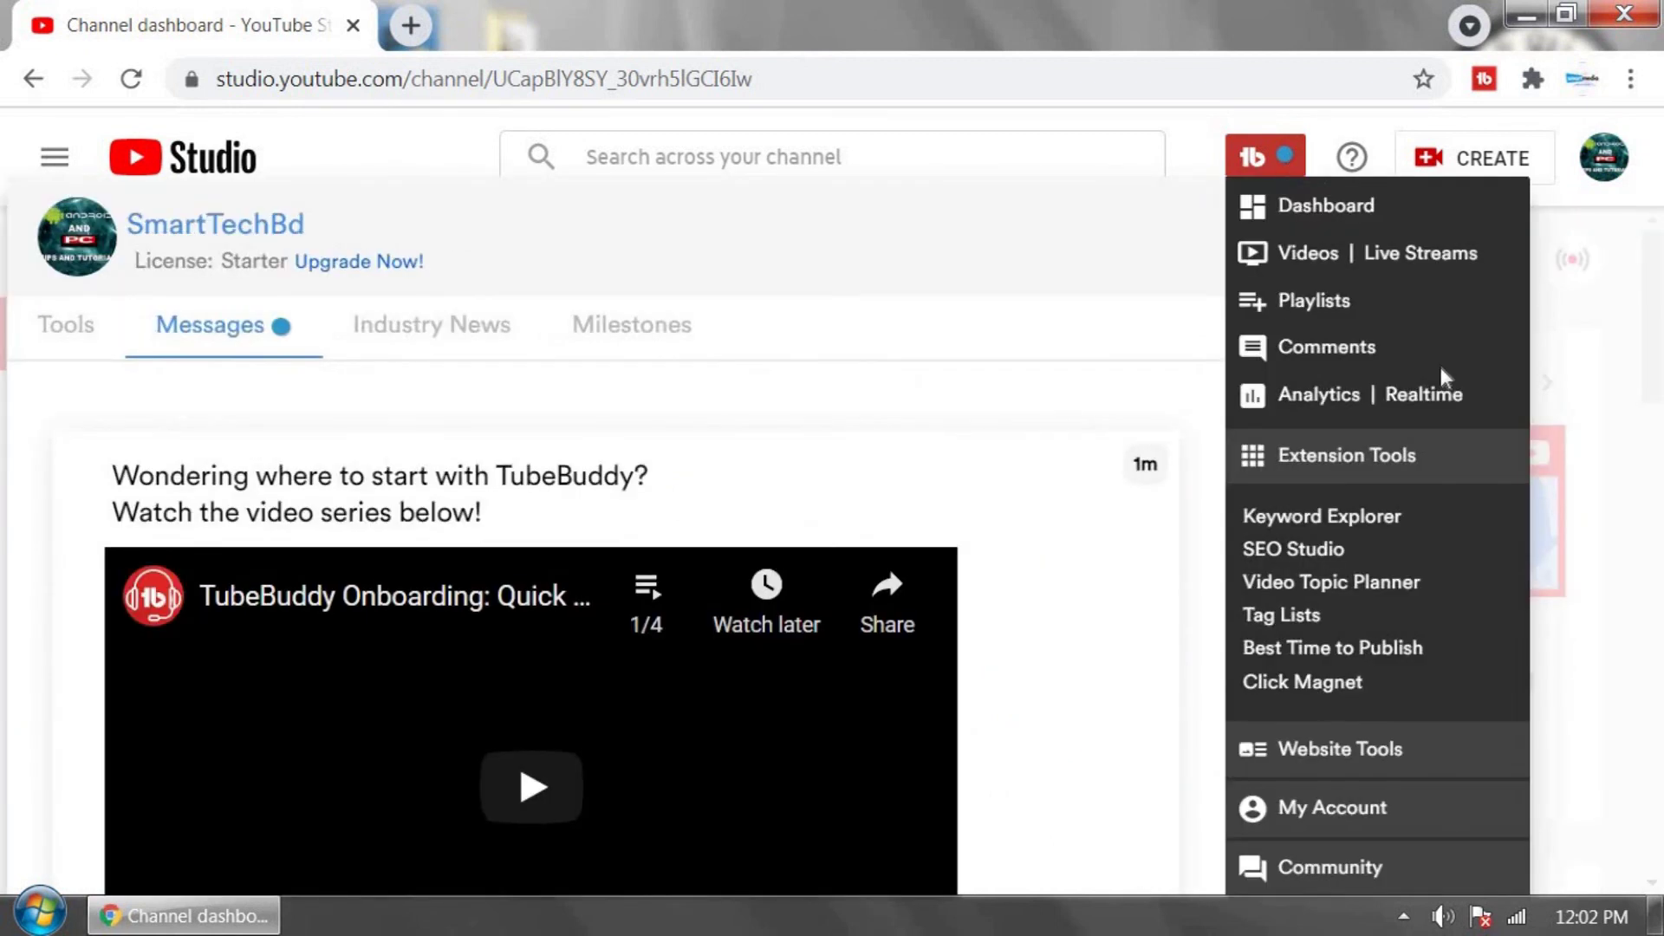